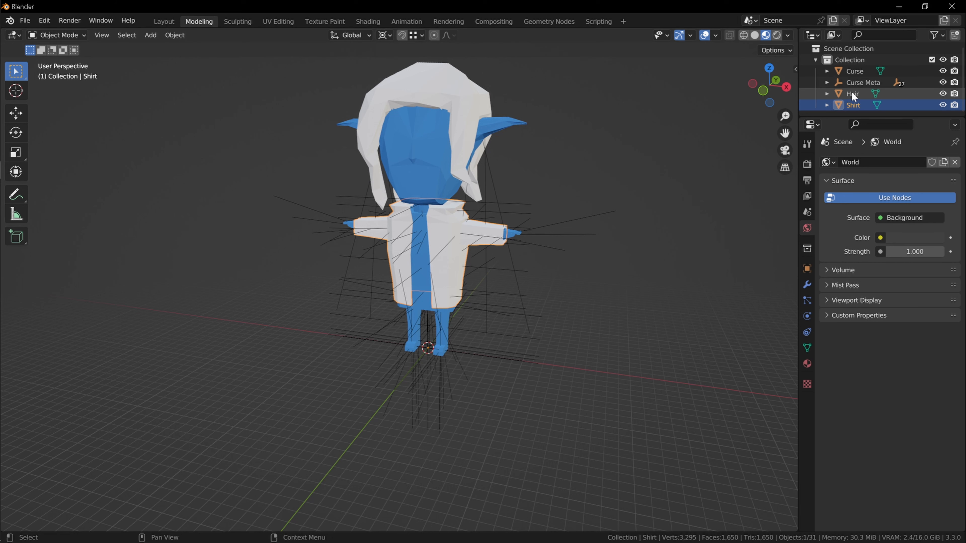
# - Delete the Curse Meta empty and the spine empty with its hierarchy from the character scene
pyautogui.press('x')
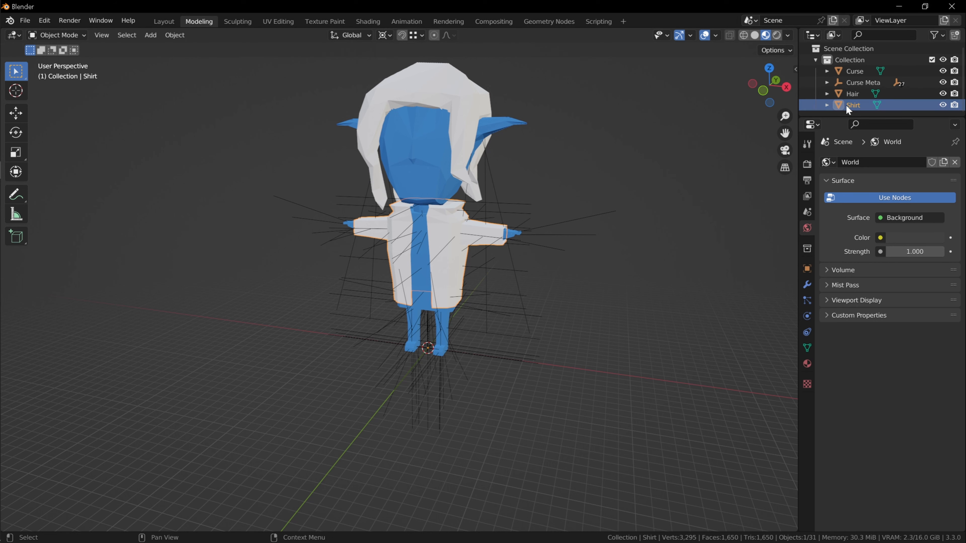
pyautogui.click(841, 93)
pyautogui.click(838, 83)
pyautogui.press('x')
pyautogui.click(660, 109)
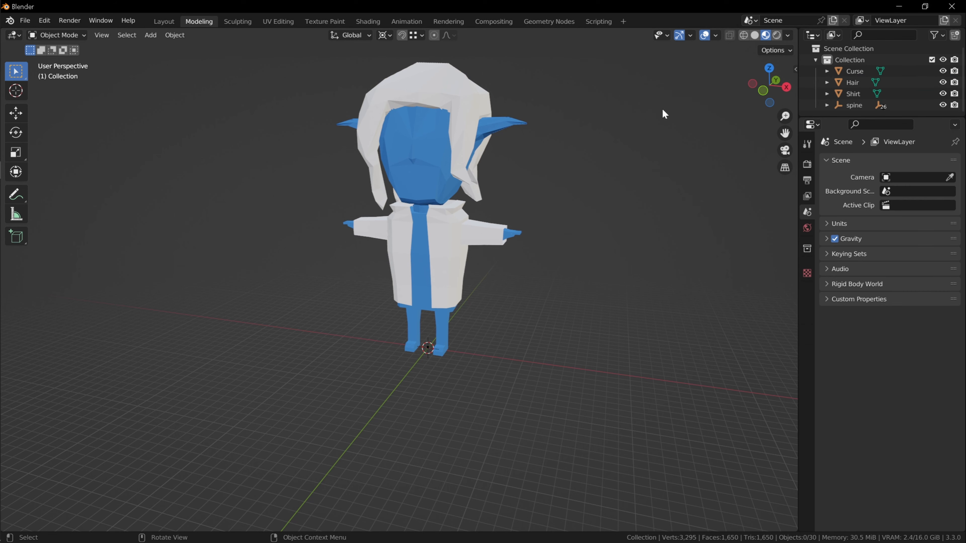
pyautogui.rightClick(839, 105)
pyautogui.click(856, 143)
pyautogui.moveTo(597, 152); pyautogui.dragTo(569, 177, button='middle')
pyautogui.scroll(-2, 569, 177)
pyautogui.keyDown('shift'); pyautogui.moveTo(465, 239); pyautogui.dragTo(558, 325, button='middle'); pyautogui.keyUp('shift')
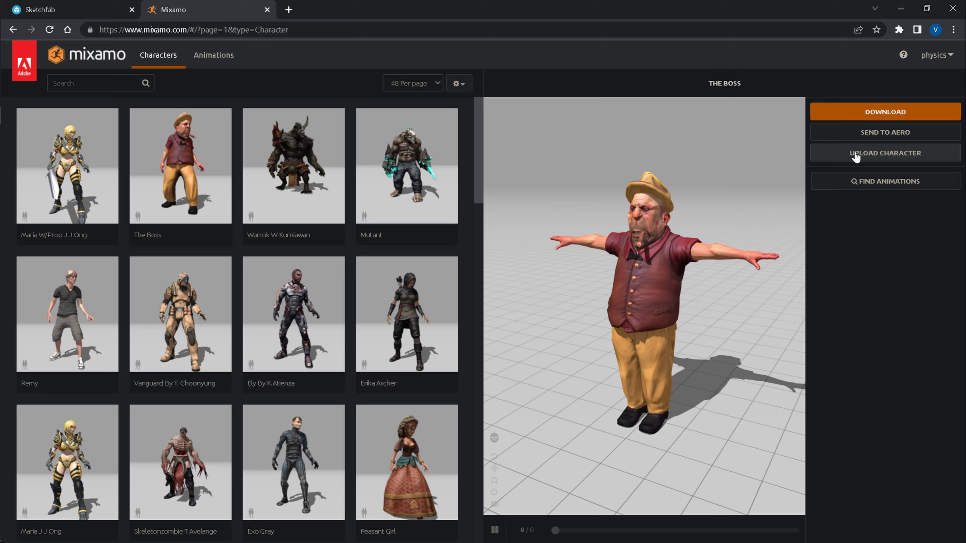
# - In Mixamo, upload Saurya.fbx from the desktop's model folder as a new character
pyautogui.click(858, 153)
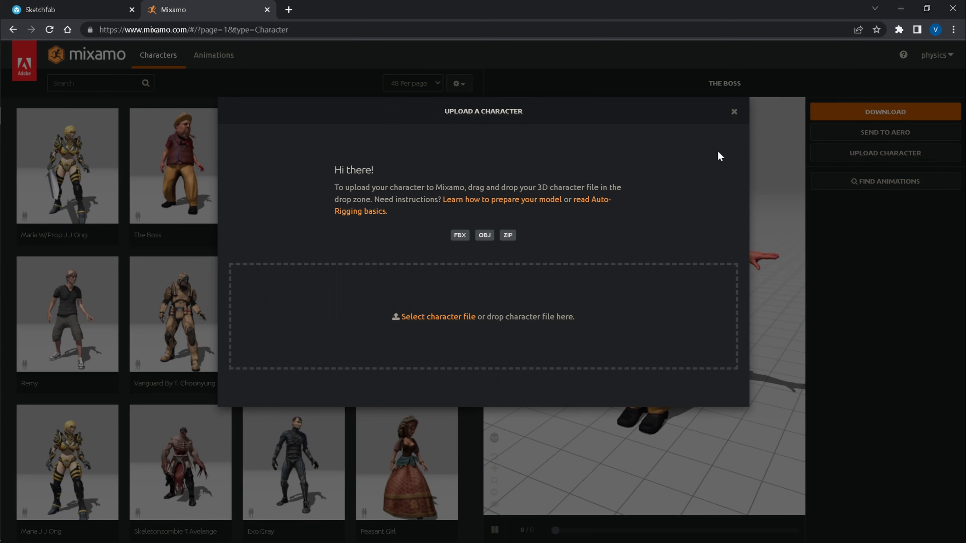
pyautogui.click(441, 315)
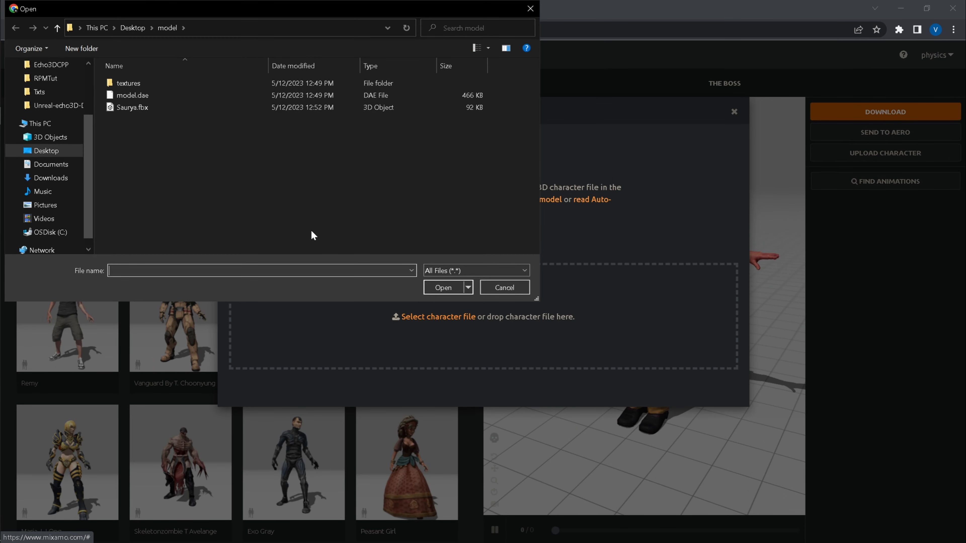
pyautogui.click(131, 107)
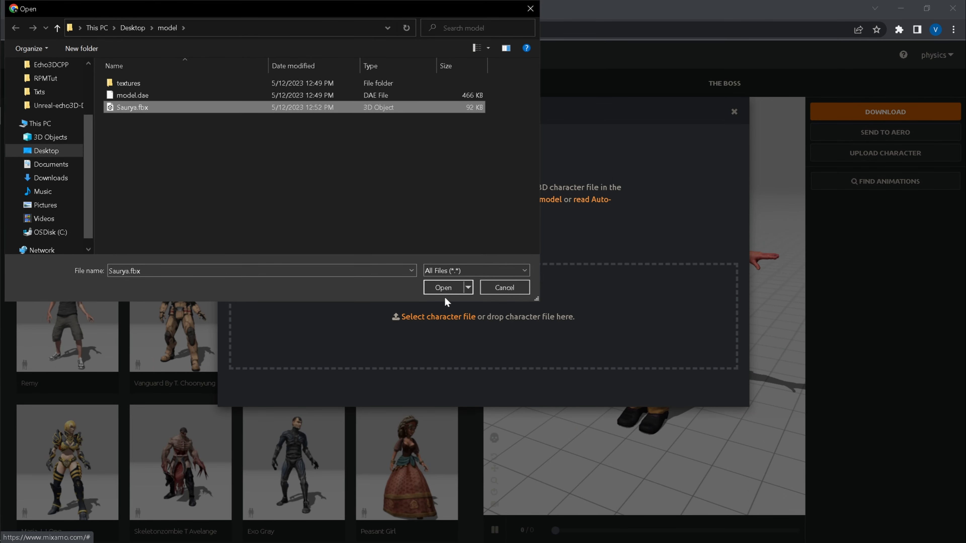
pyautogui.click(443, 288)
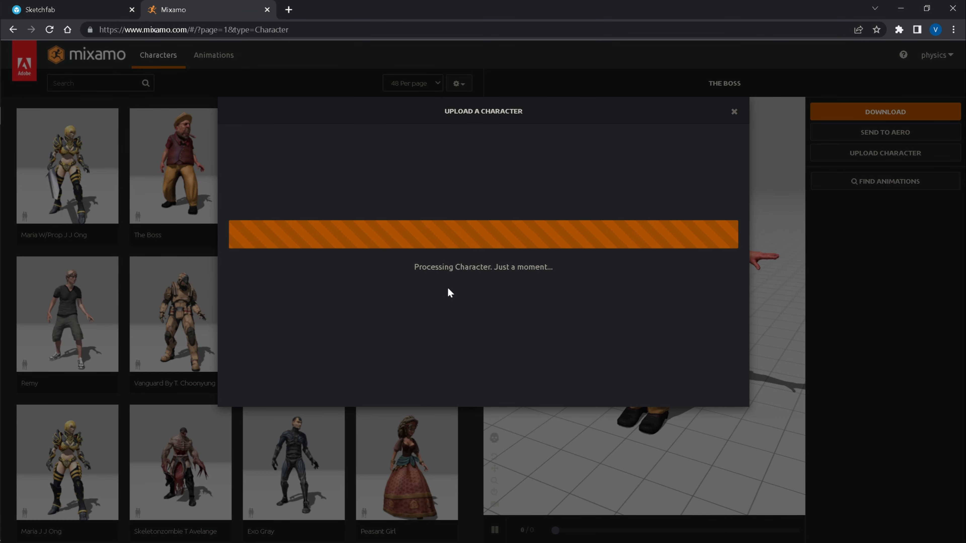
# - Search the animation library for "idle" and apply the standing Idle animation to the uploaded character
pyautogui.click(118, 89)
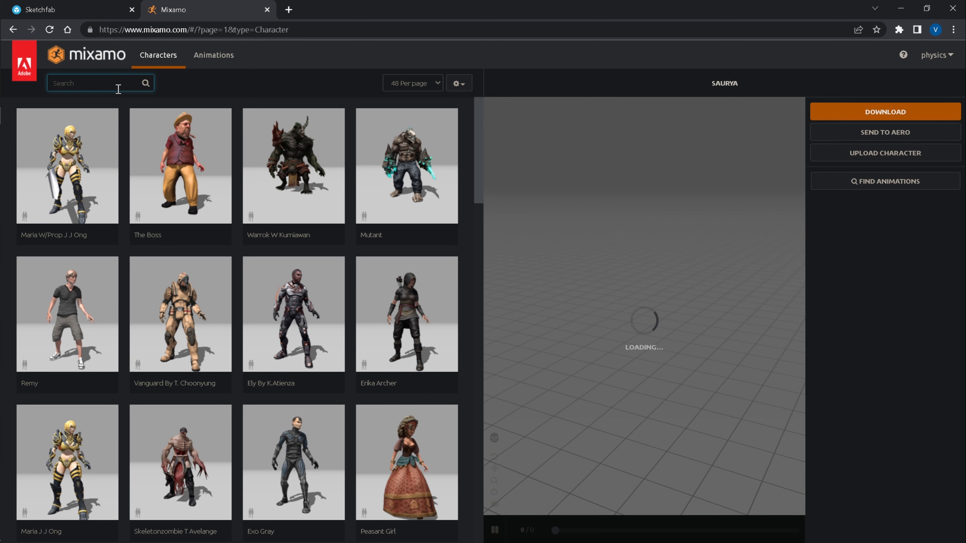
pyautogui.write('idle')
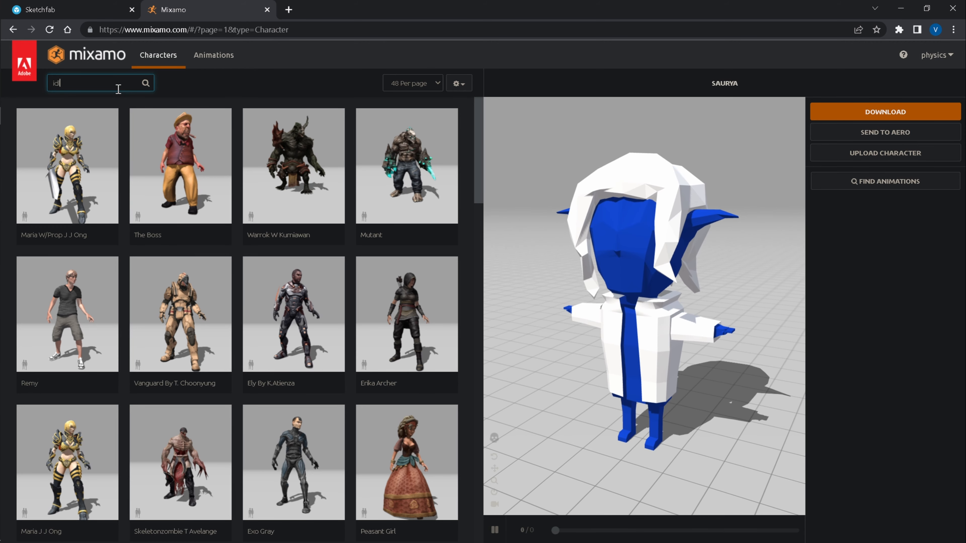
pyautogui.press('Return')
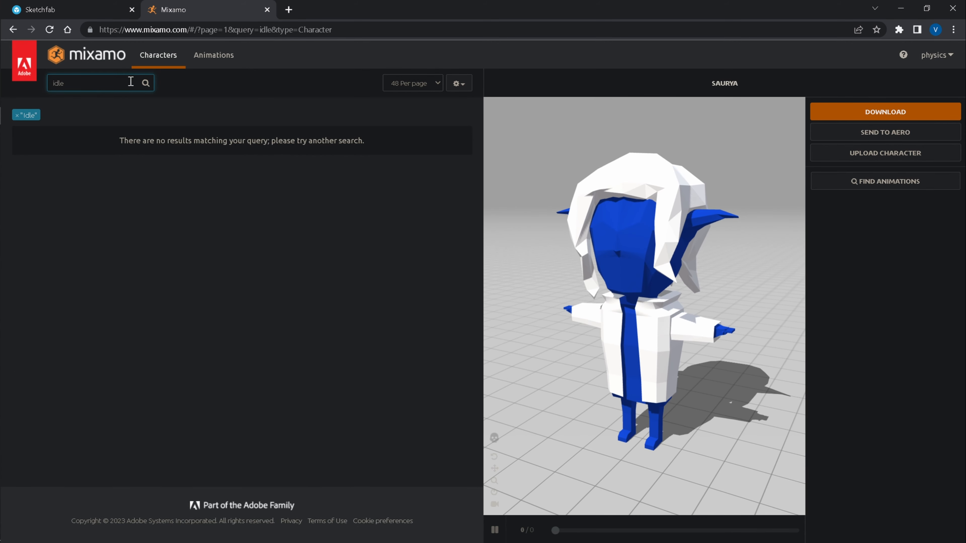
pyautogui.click(213, 56)
pyautogui.doubleClick(102, 86)
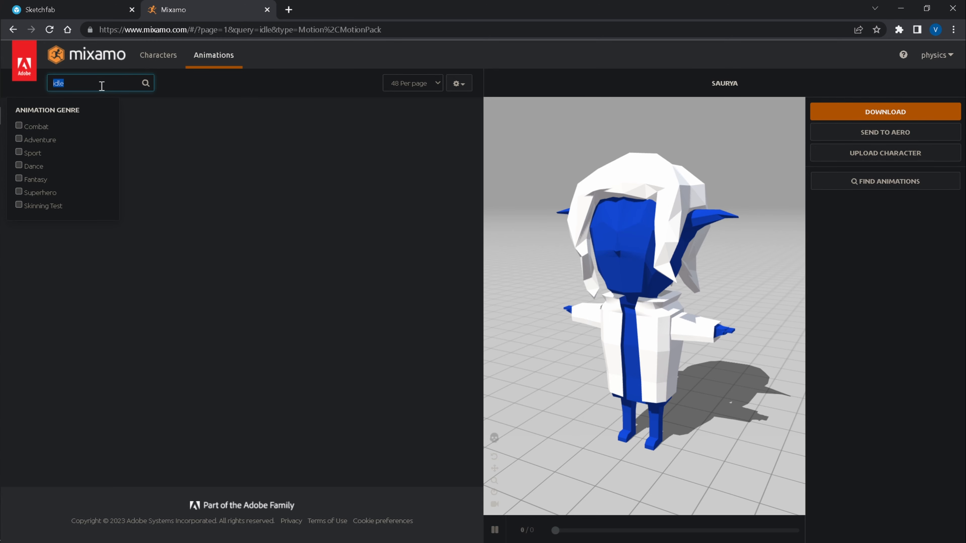
pyautogui.click(231, 108)
pyautogui.scroll(-7, 292, 204)
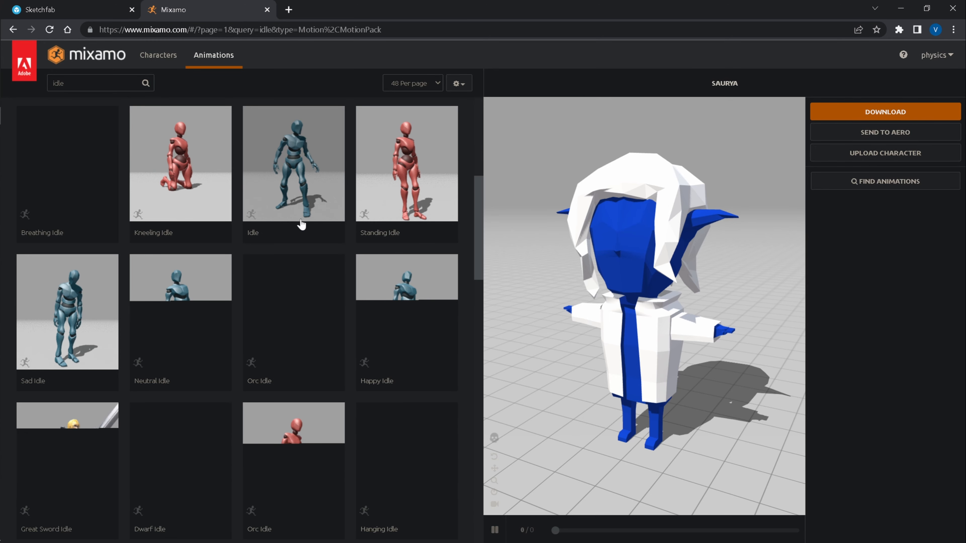
pyautogui.click(285, 156)
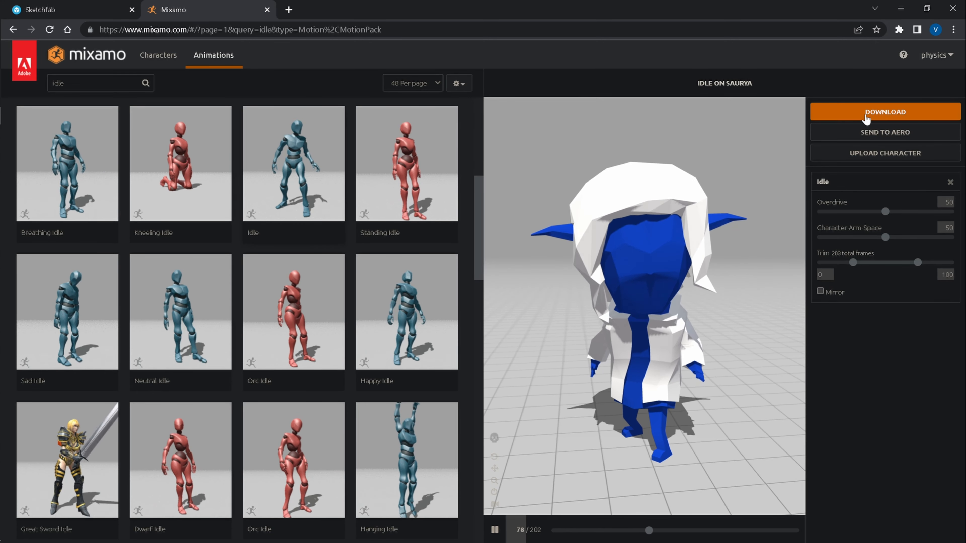
# - Download the Idle animation as FBX Binary without skin
pyautogui.click(866, 116)
pyautogui.click(556, 161)
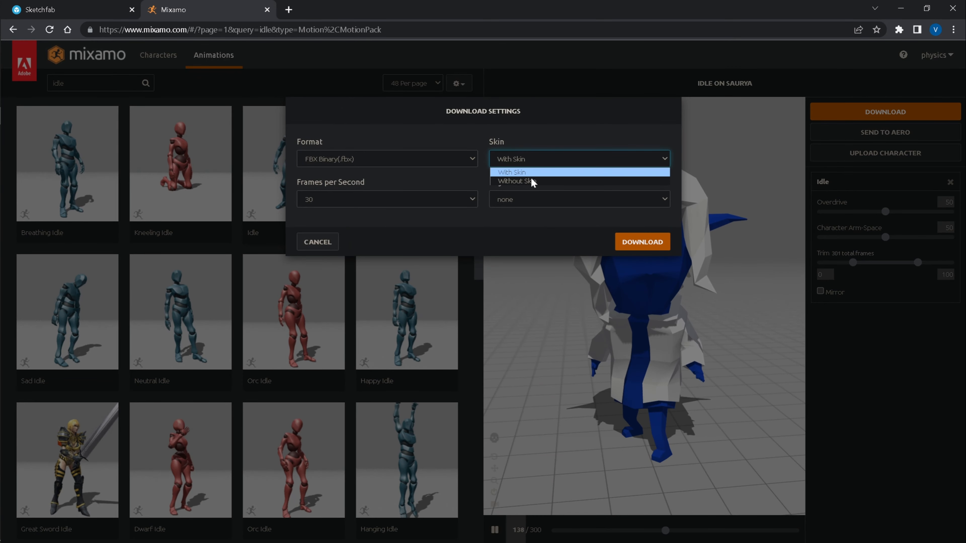
pyautogui.click(517, 181)
pyautogui.click(636, 240)
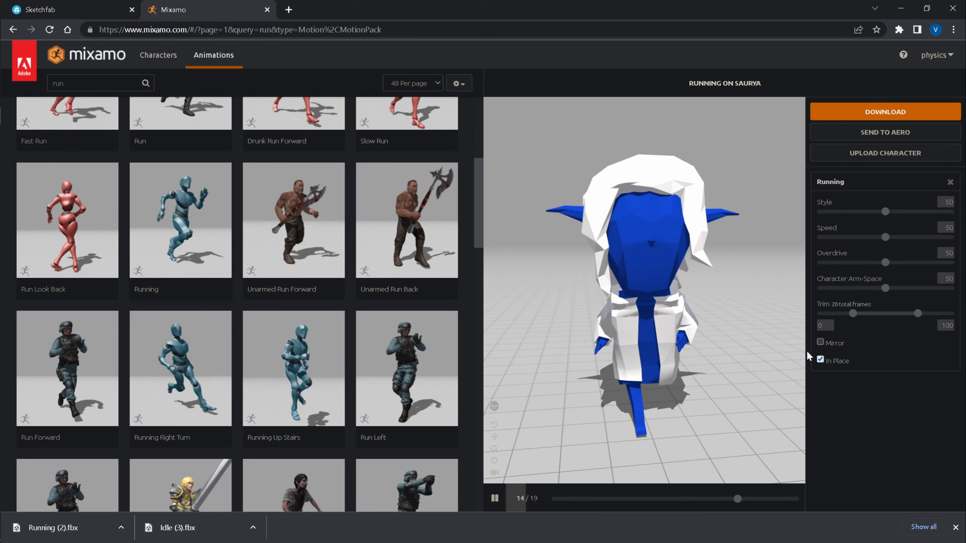
# - Search the animations for "t pose" and apply T-Pose to the character
pyautogui.doubleClick(91, 82)
pyautogui.write('t')
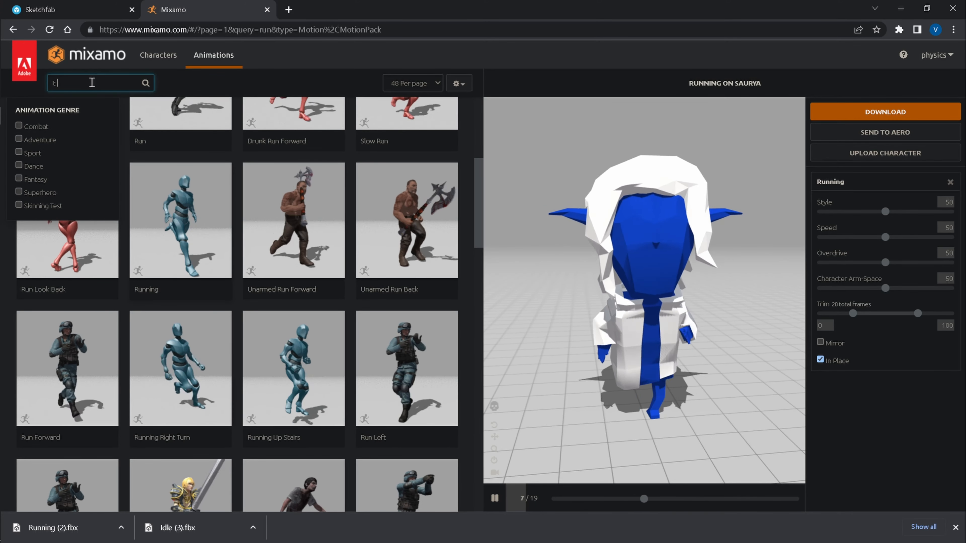
pyautogui.write(' pose')
pyautogui.press('Return')
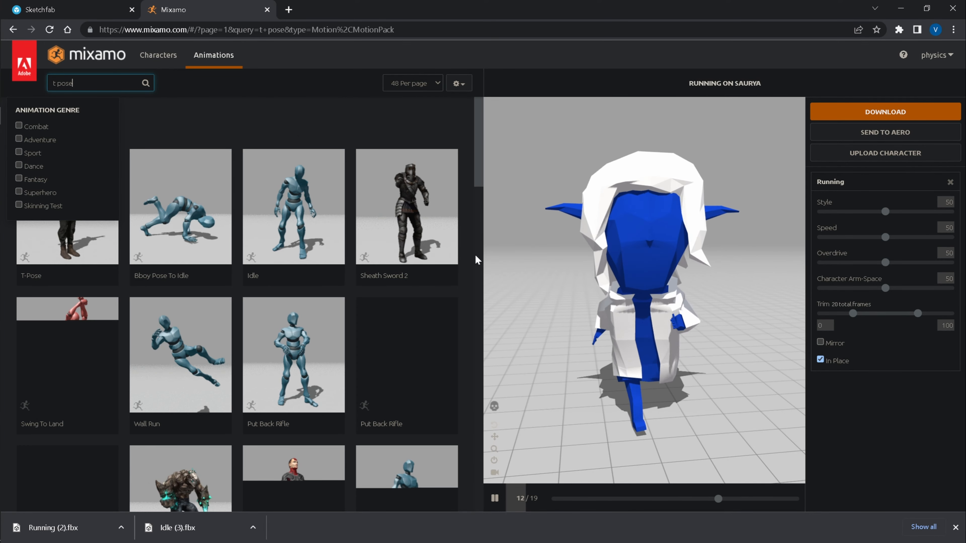
pyautogui.click(90, 272)
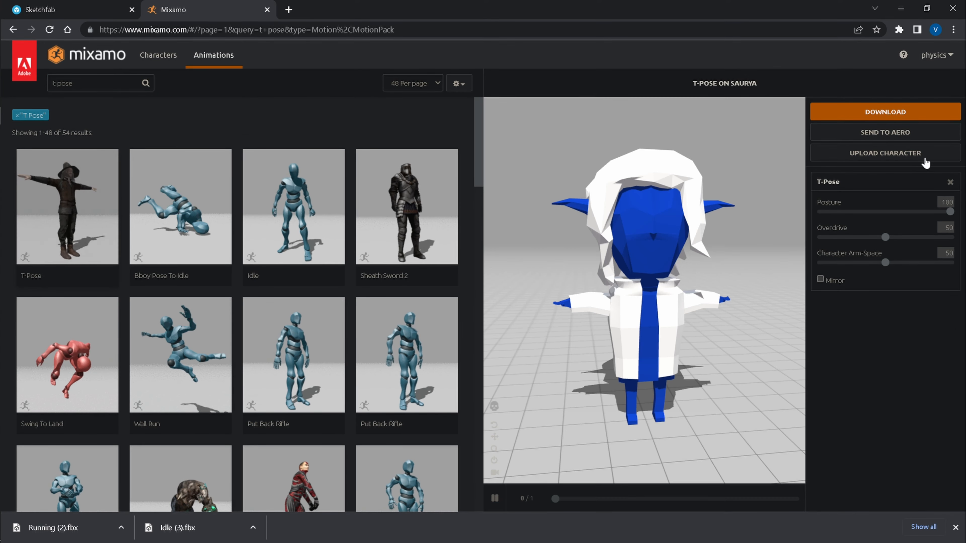
# - Download the T-Pose as FBX Binary with skin
pyautogui.click(886, 112)
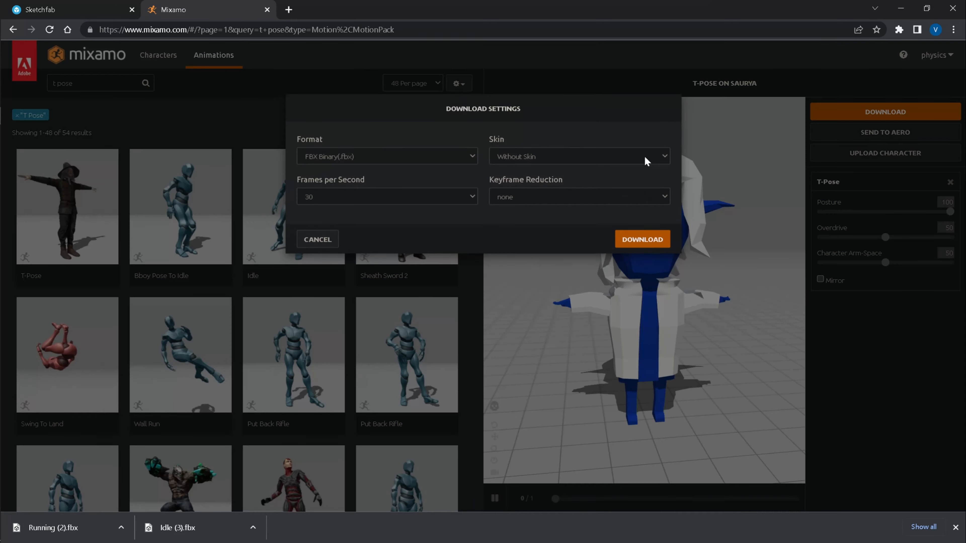
pyautogui.click(526, 166)
pyautogui.click(522, 170)
pyautogui.click(643, 242)
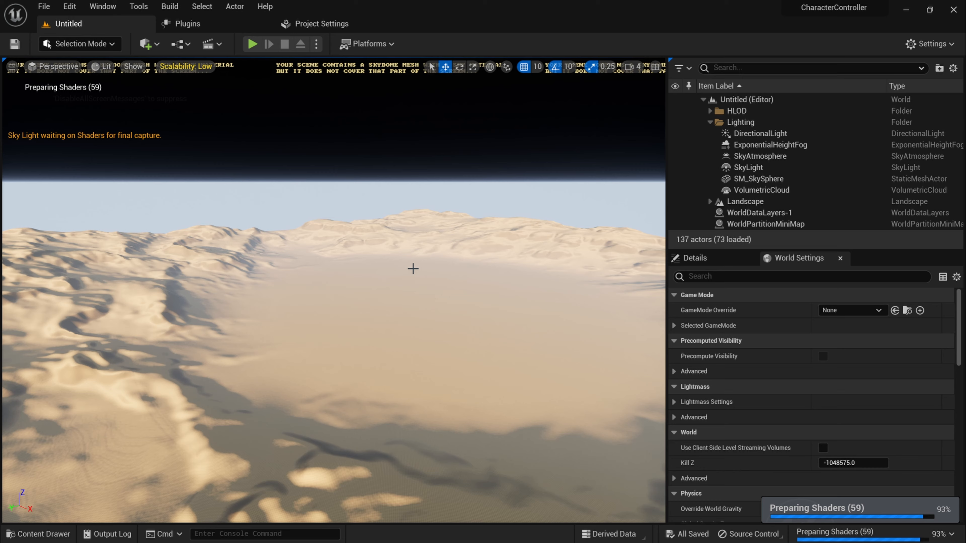
# - In Unreal Editor, create a folder named Custom inside the project's Content folder
pyautogui.hotkey('ctrl', 'space')
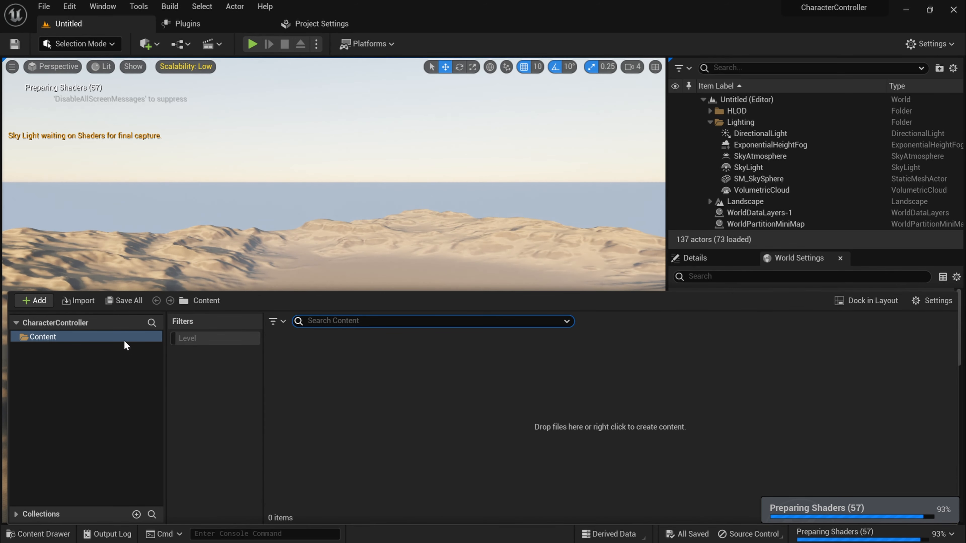
pyautogui.rightClick(127, 345)
pyautogui.click(167, 82)
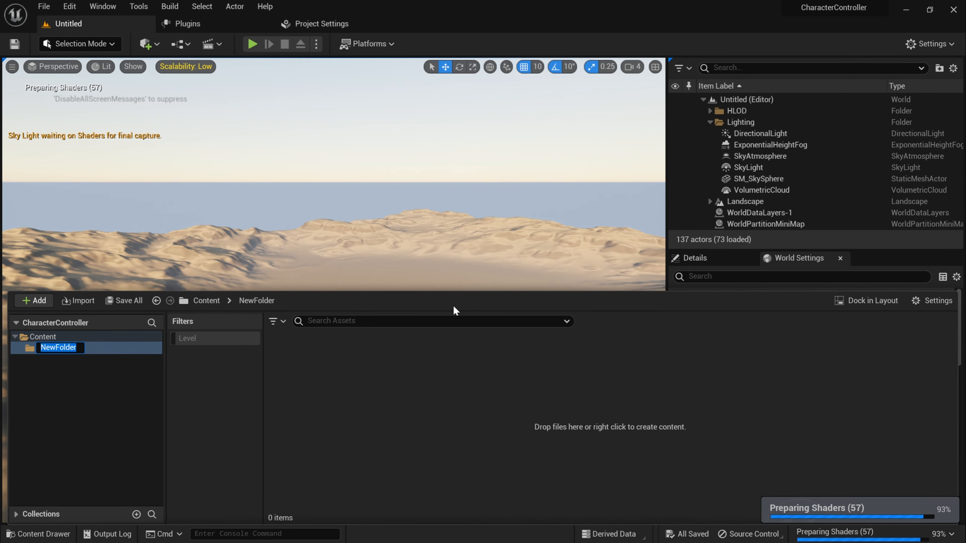
pyautogui.write('Fo')
pyautogui.press('BackSpace')
pyautogui.press('BackSpace')
pyautogui.write('C')
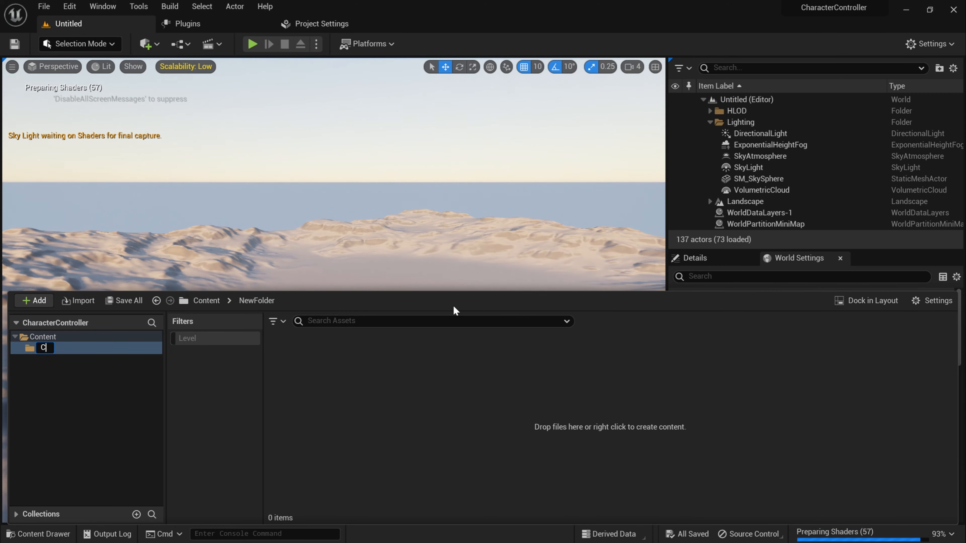
pyautogui.write('ustom')
pyautogui.press('Return')
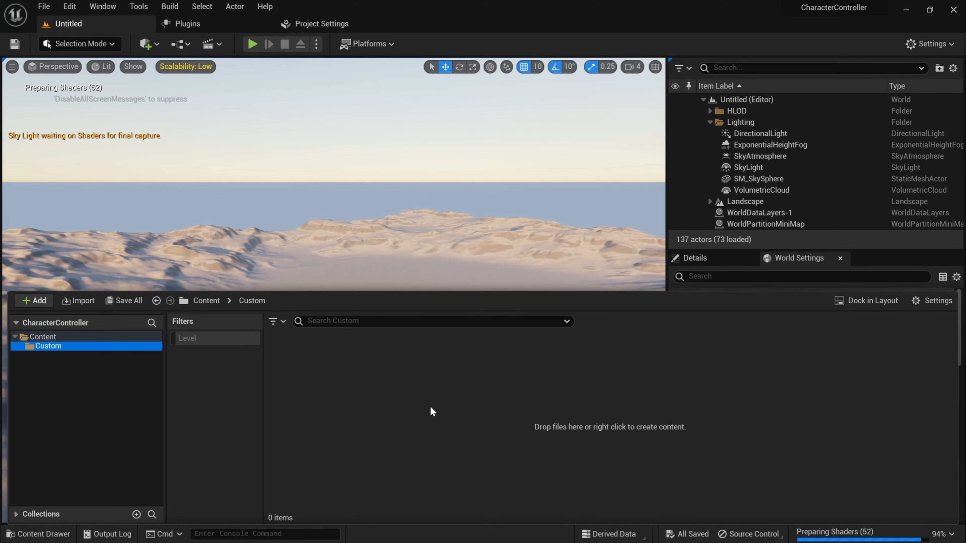
# - Create a folder named Maps inside the Custom folder
pyautogui.rightClick(395, 399)
pyautogui.click(468, 200)
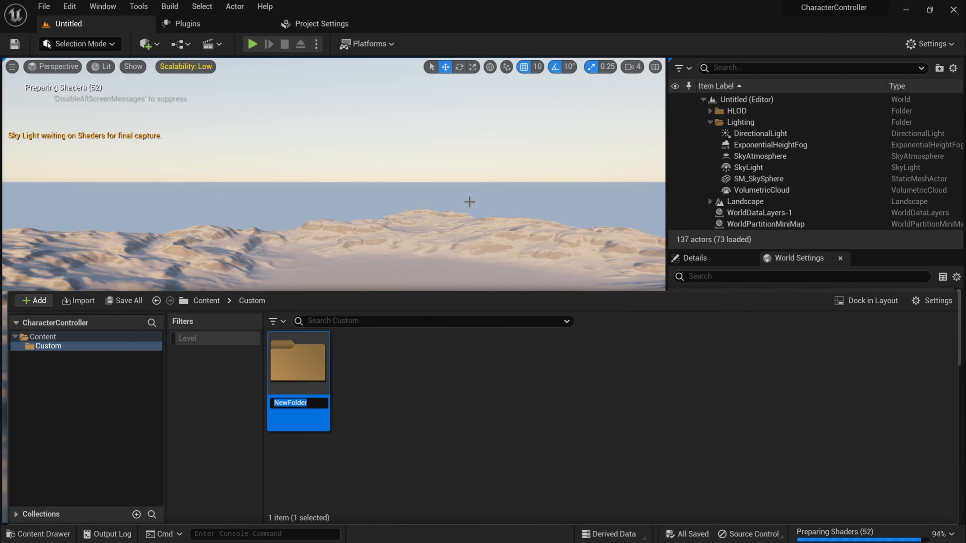
pyautogui.write('Maps')
pyautogui.press('Return')
# - Create a new level from the Basic template with a floor and sky lighting
pyautogui.click(44, 7)
pyautogui.click(65, 31)
pyautogui.click(494, 210)
pyautogui.click(562, 389)
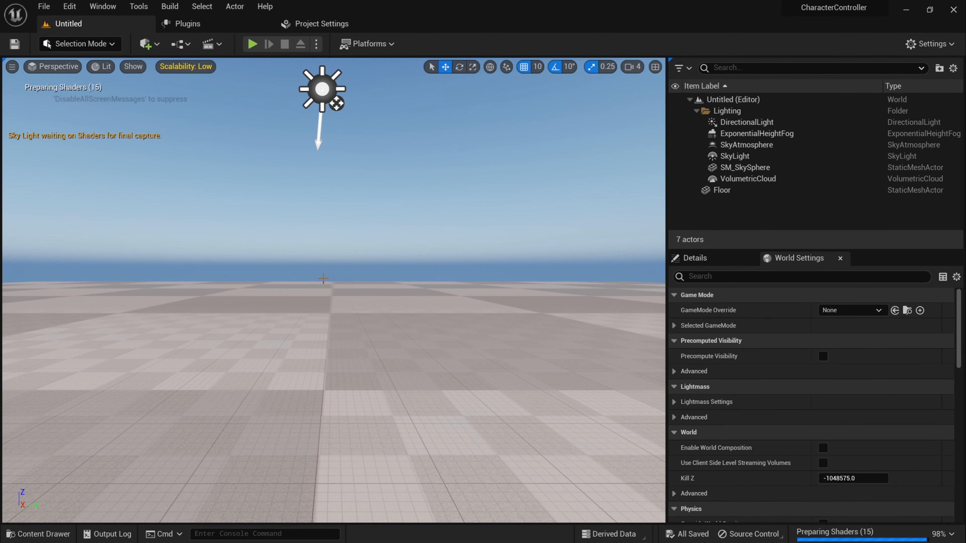
# - Save the new level as NewMap in the Custom/Maps folder
pyautogui.hotkey('ctrl', 's')
pyautogui.doubleClick(364, 188)
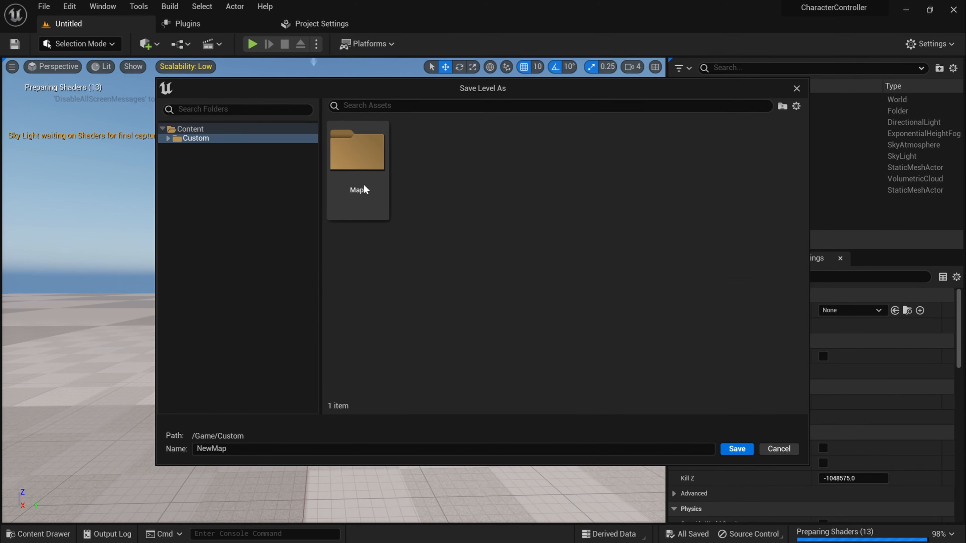
pyautogui.doubleClick(364, 187)
pyautogui.click(737, 448)
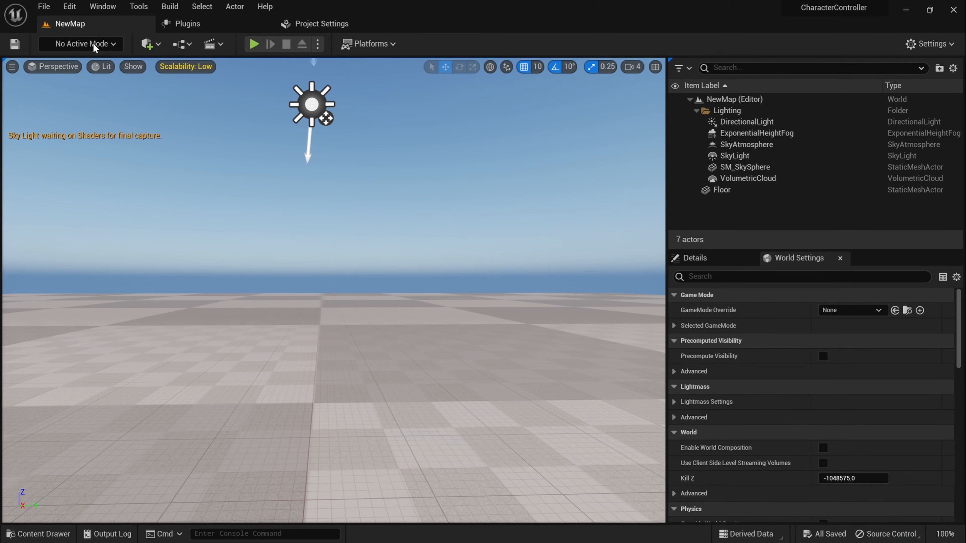
# - Open the Maps & Modes page of the project settings and its default map choices
pyautogui.click(69, 7)
pyautogui.click(122, 174)
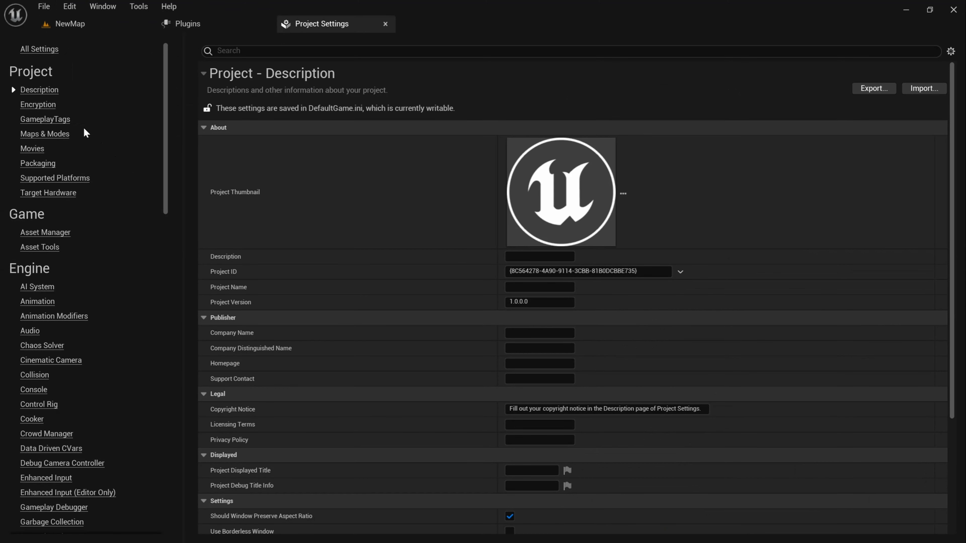
pyautogui.click(67, 135)
pyautogui.click(581, 205)
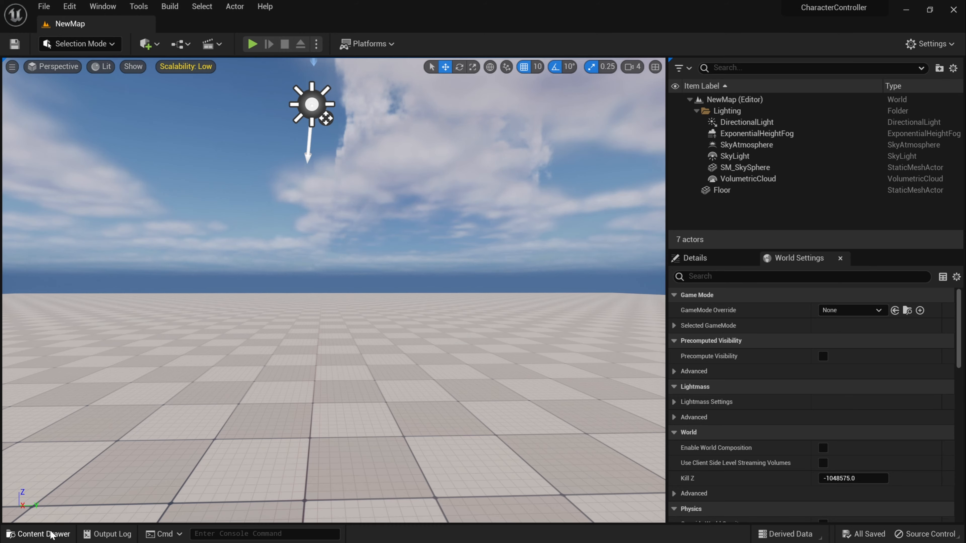
# - Create a folder named Meshes inside the Custom folder
pyautogui.click(35, 534)
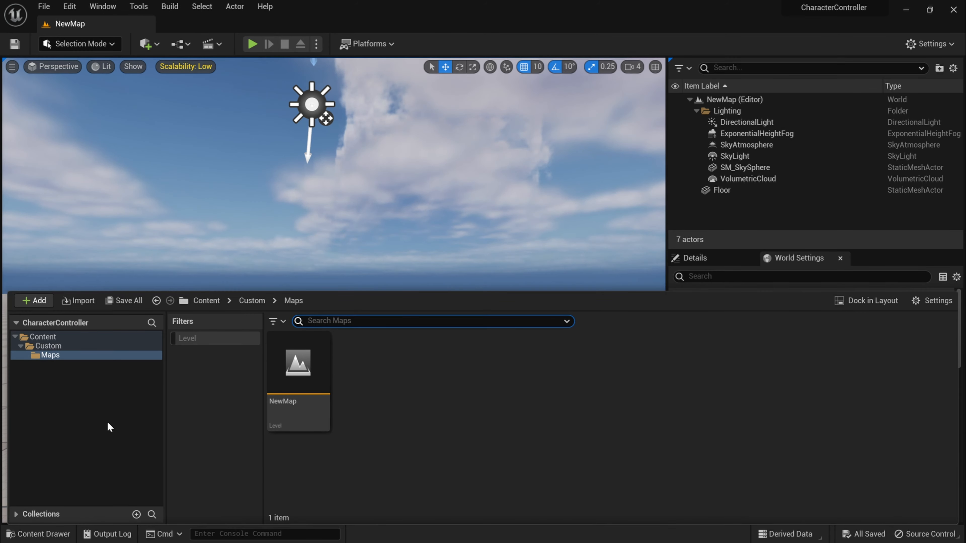
pyautogui.rightClick(85, 381)
pyautogui.click(45, 346)
pyautogui.rightClick(49, 346)
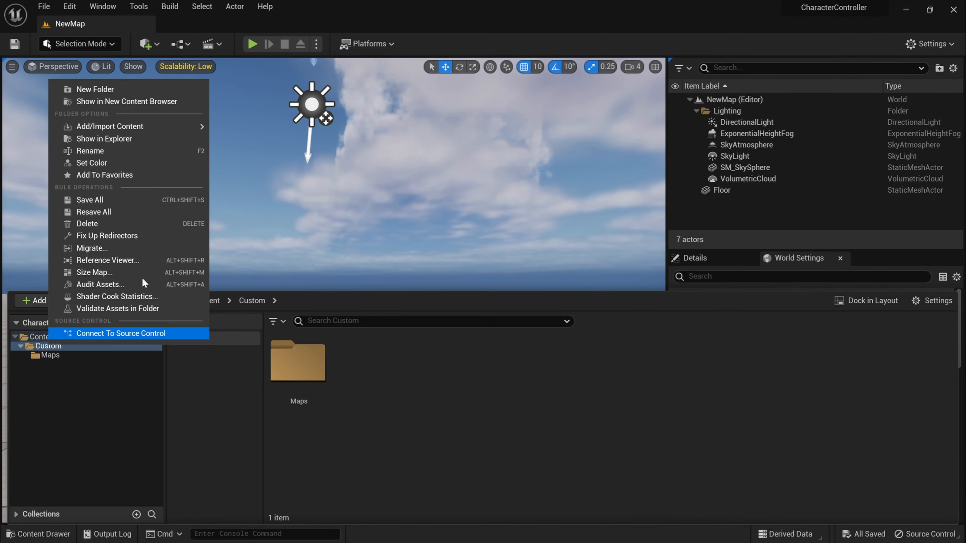
pyautogui.click(175, 90)
pyautogui.write('Meshes')
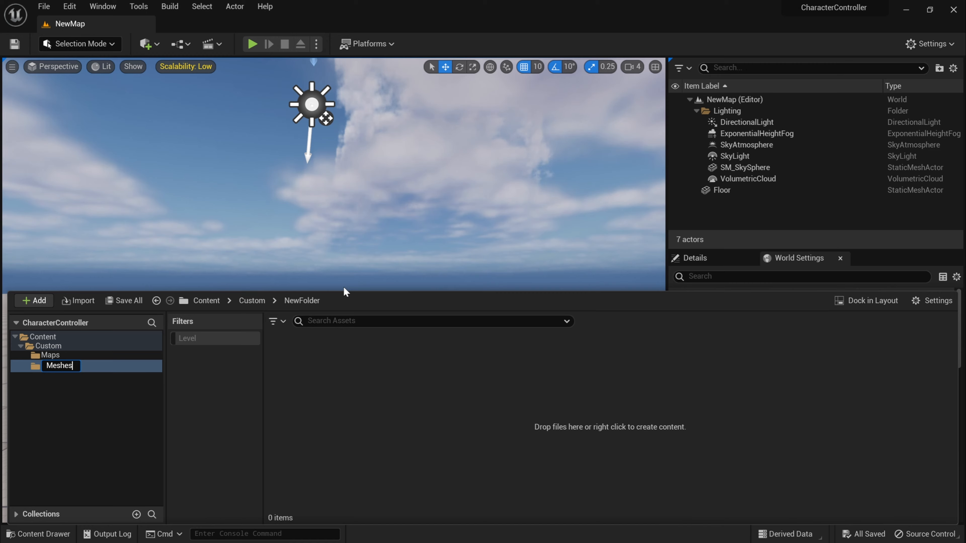
pyautogui.press('Return')
# - Create a folder named Animations inside the Custom folder
pyautogui.click(77, 346)
pyautogui.rightClick(78, 347)
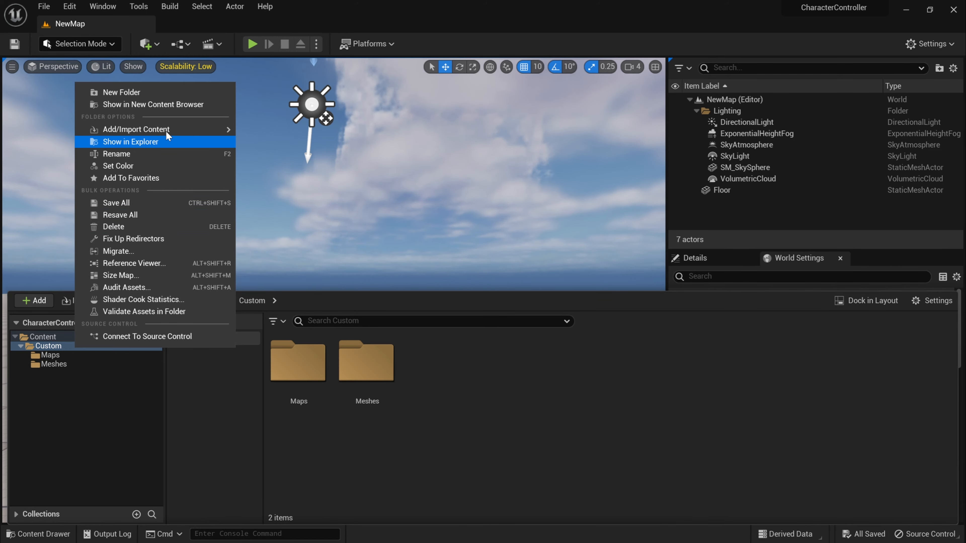
pyautogui.click(164, 92)
pyautogui.write('Animations')
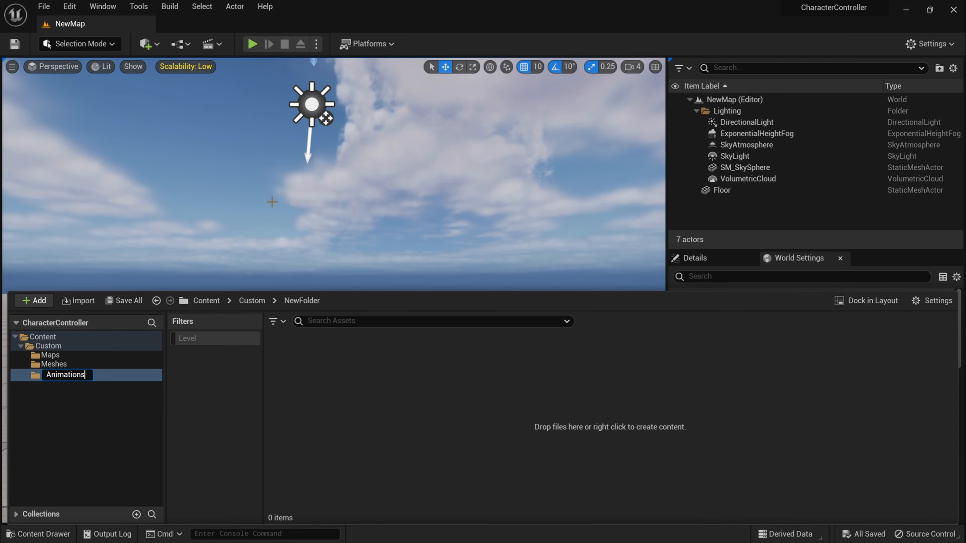
pyautogui.press('Return')
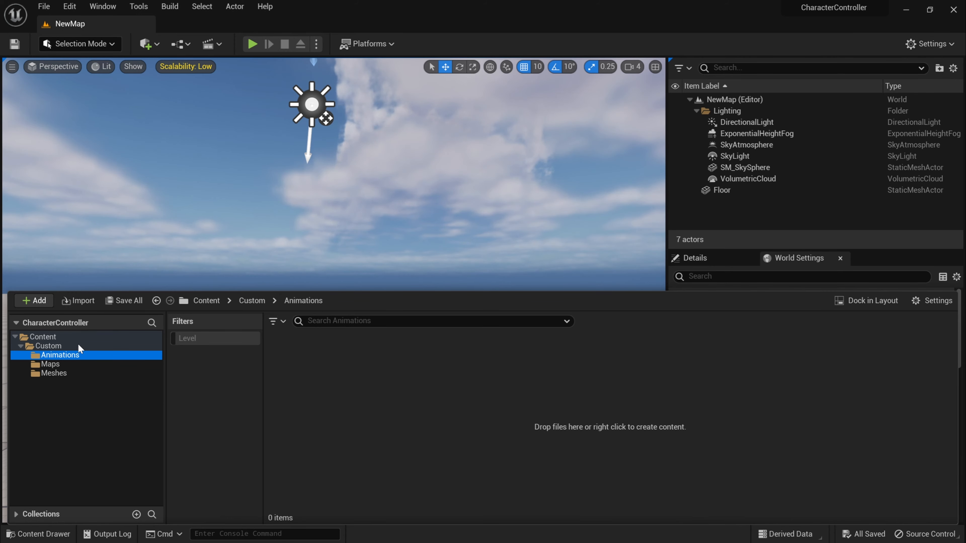
# - Create a subfolder named Saurya inside both the Meshes folder and the Animations folder
pyautogui.click(69, 376)
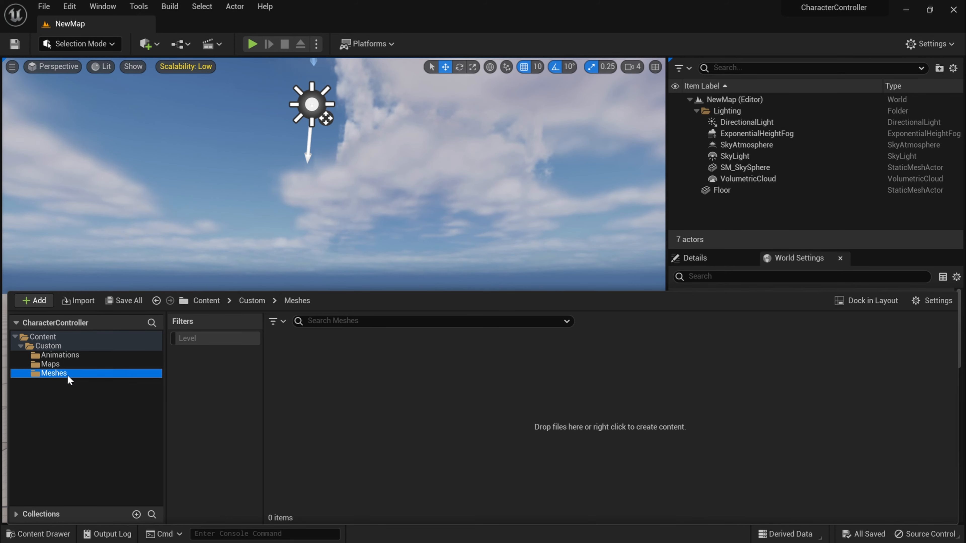
pyautogui.rightClick(282, 392)
pyautogui.click(335, 200)
pyautogui.write('Saurya')
pyautogui.press('Return')
pyautogui.click(60, 356)
pyautogui.rightClick(329, 394)
pyautogui.click(378, 203)
pyautogui.write('Saurya')
pyautogui.press('Return')
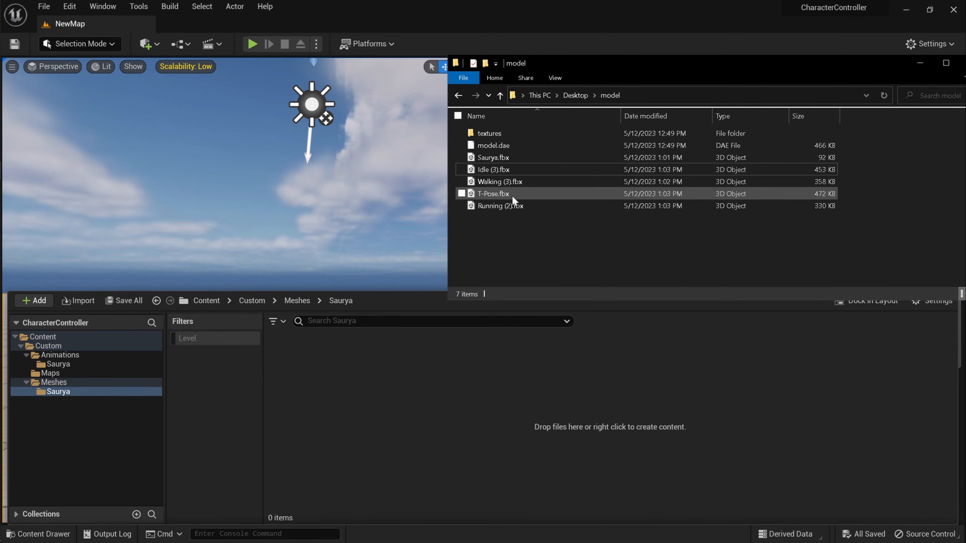
# - Import T-Pose.fbx as a skeletal mesh into Meshes/Saurya with the default import options, and close the resulting windows
pyautogui.moveTo(512, 197); pyautogui.dragTo(448, 382)
pyautogui.click(501, 197)
pyautogui.click(424, 76)
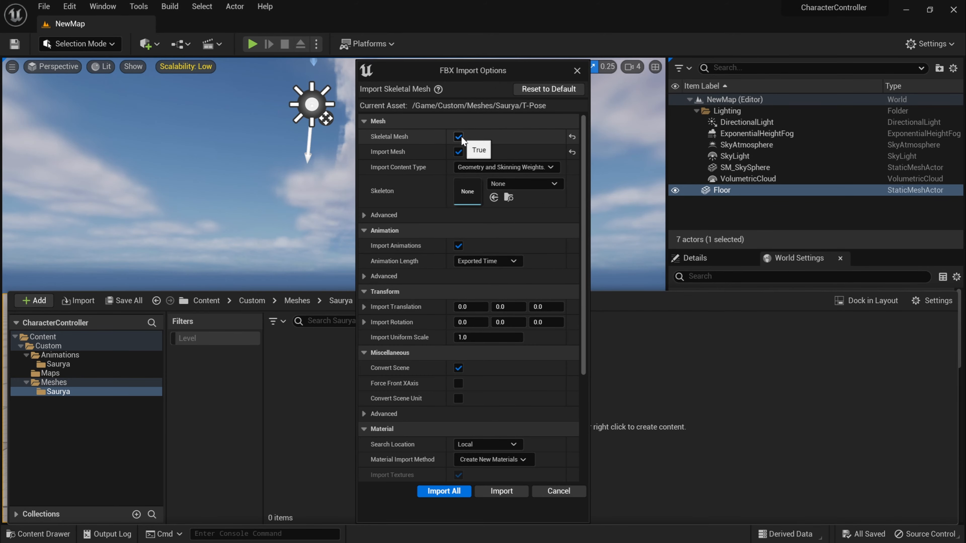
pyautogui.scroll(-4, 492, 365)
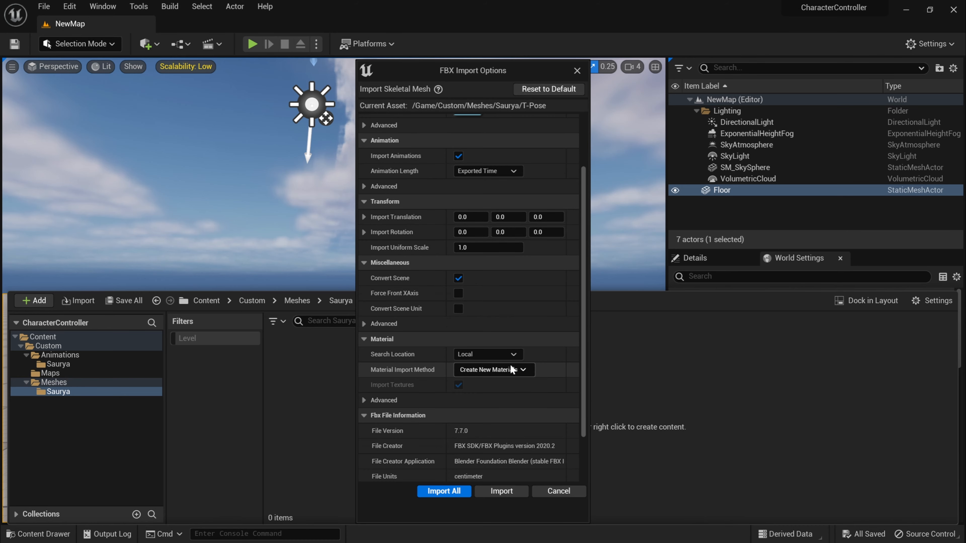
pyautogui.scroll(4, 525, 375)
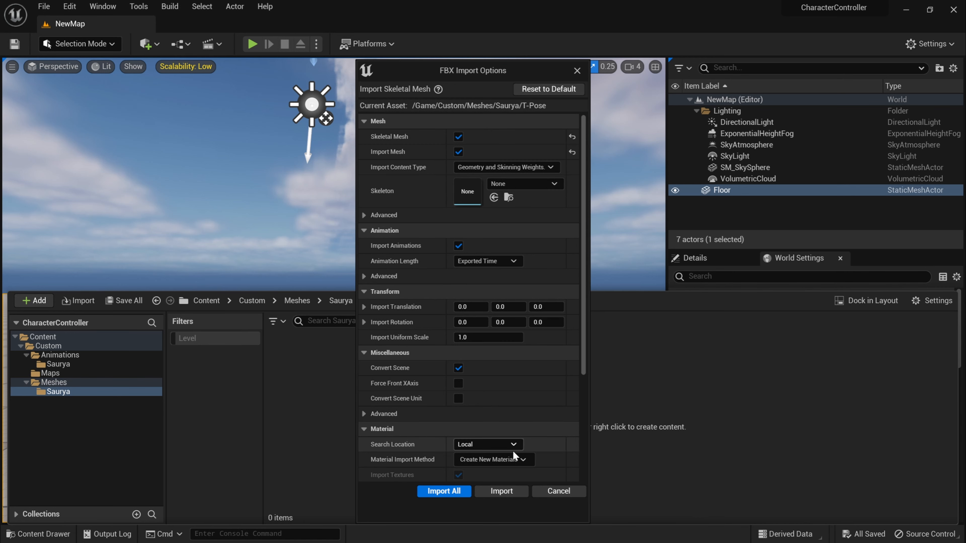
pyautogui.click(511, 492)
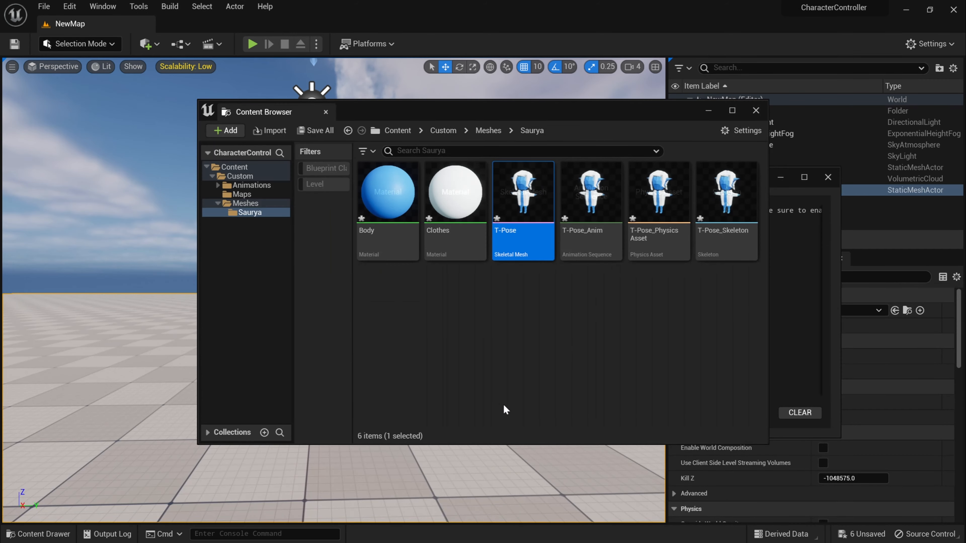
pyautogui.click(755, 111)
pyautogui.click(827, 178)
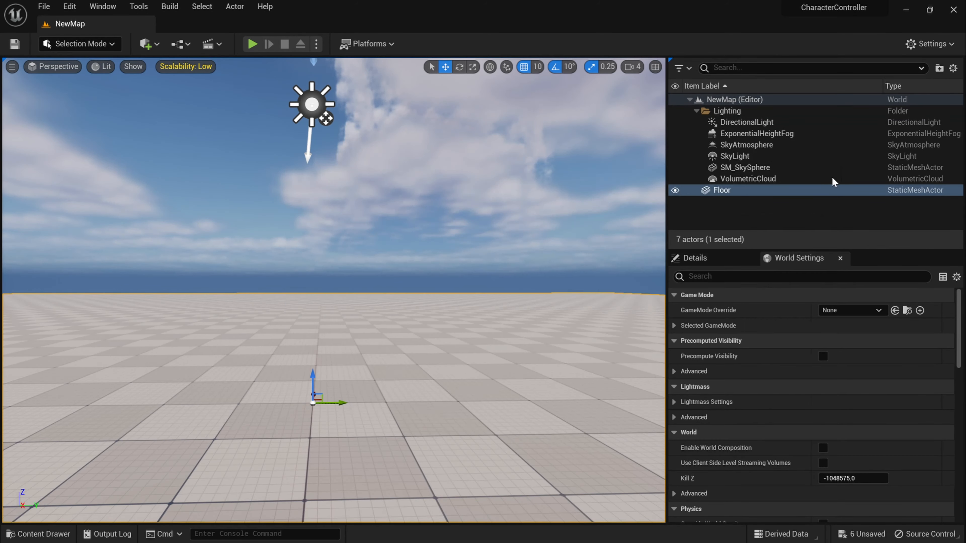
# - Bring Idle (3).fbx, Walking (3).fbx and Running (2).fbx from the model folder into Animations/Saurya for import
pyautogui.click(38, 533)
pyautogui.click(58, 364)
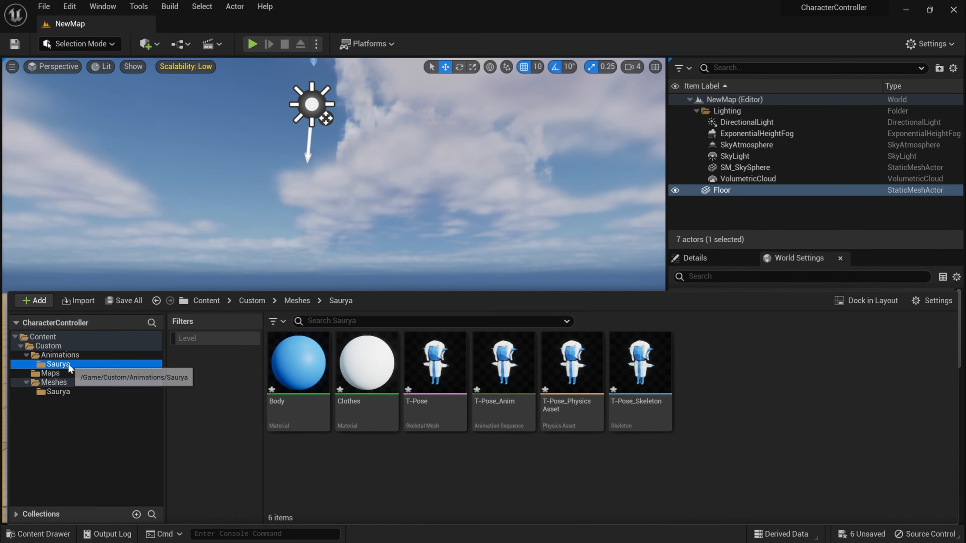
pyautogui.hotkey('alt', 'Tab')
pyautogui.hotkey('alt', 'Tab')
pyautogui.hotkey('alt', 'Tab')
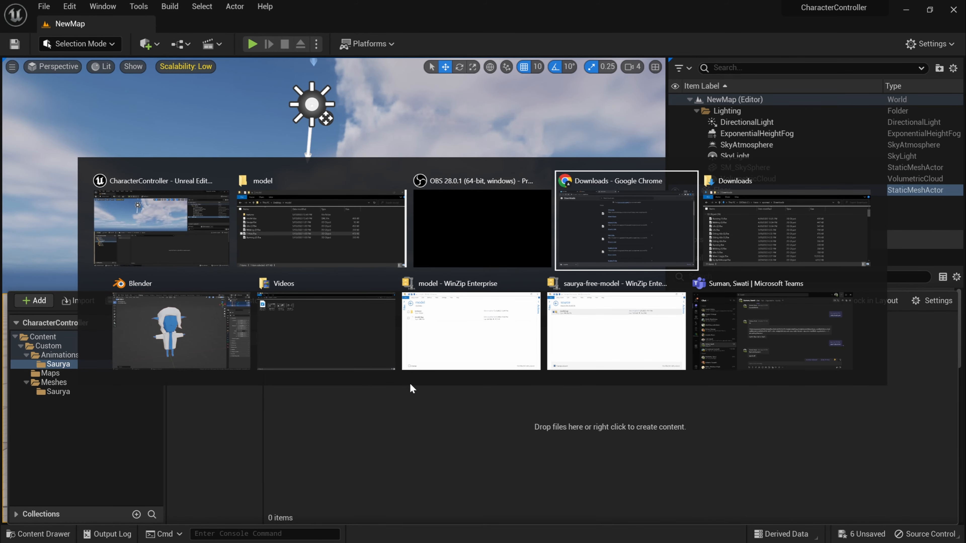
pyautogui.hotkey('alt', 'shift', 'Tab')
pyautogui.hotkey('alt', 'shift', 'Tab')
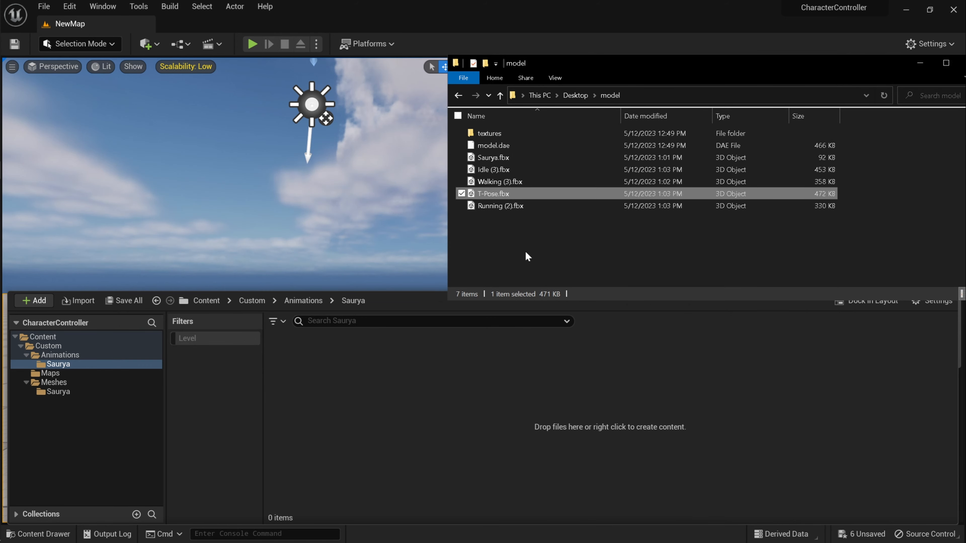
pyautogui.click(526, 251)
pyautogui.click(515, 171)
pyautogui.keyDown('shift'); pyautogui.click(521, 208); pyautogui.keyUp('shift')
pyautogui.keyDown('ctrl'); pyautogui.click(516, 195); pyautogui.keyUp('ctrl')
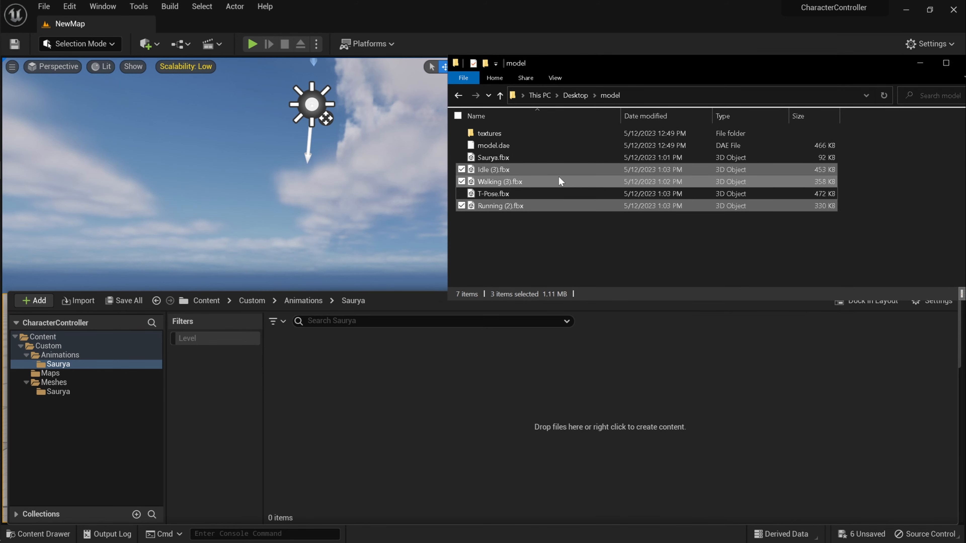
pyautogui.moveTo(559, 182); pyautogui.dragTo(442, 409)
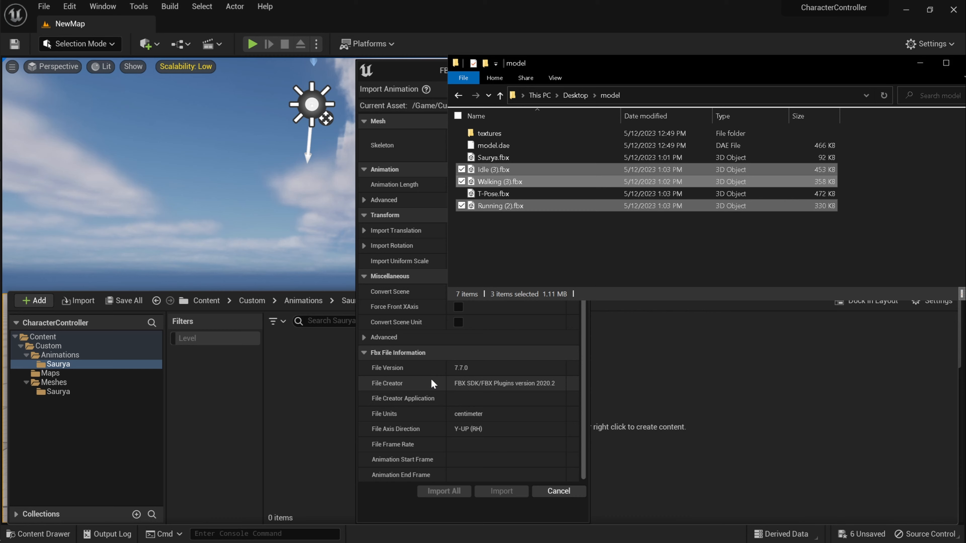
# - Assign T-Pose_Skeleton as the skeleton in the FBX import options and import all three animations
pyautogui.click(408, 111)
pyautogui.click(498, 137)
pyautogui.click(523, 243)
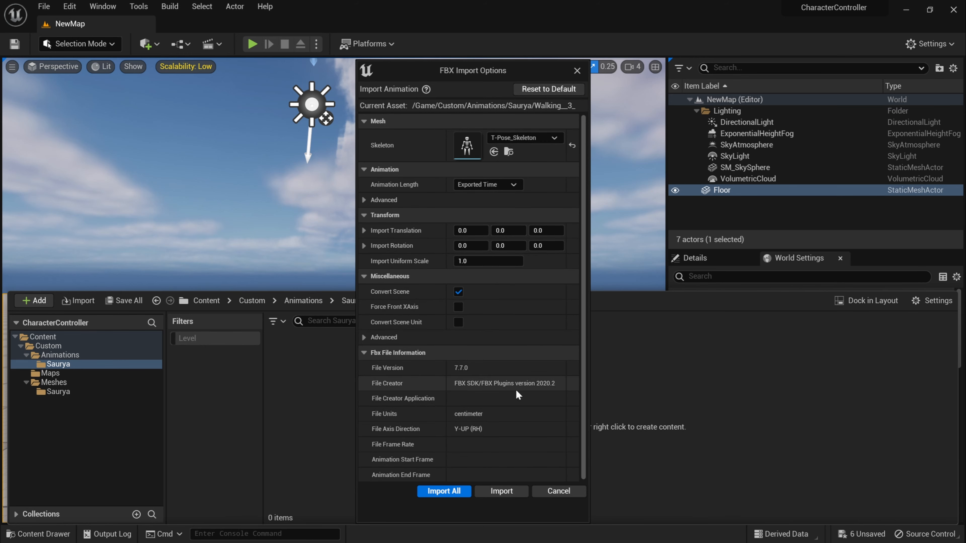
pyautogui.click(499, 492)
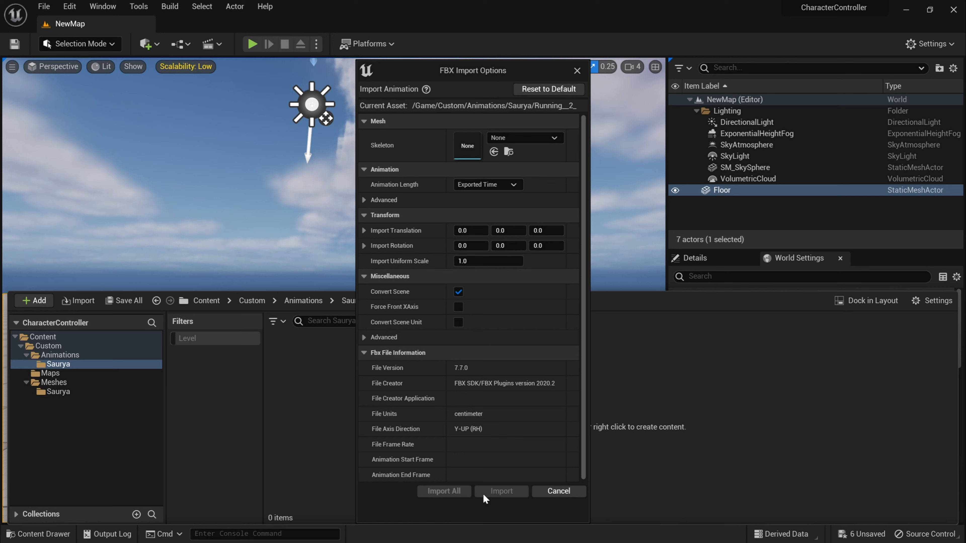
pyautogui.click(519, 138)
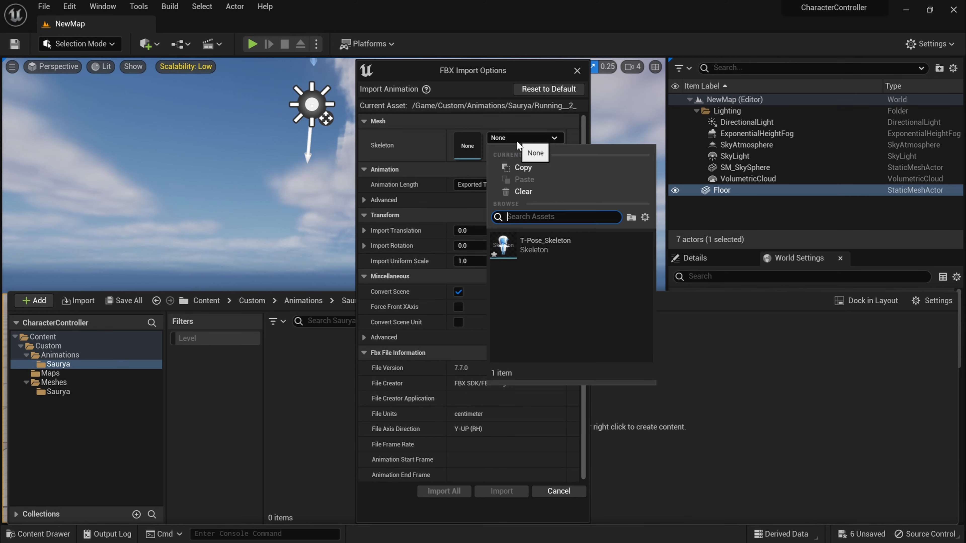
pyautogui.click(531, 248)
pyautogui.click(439, 490)
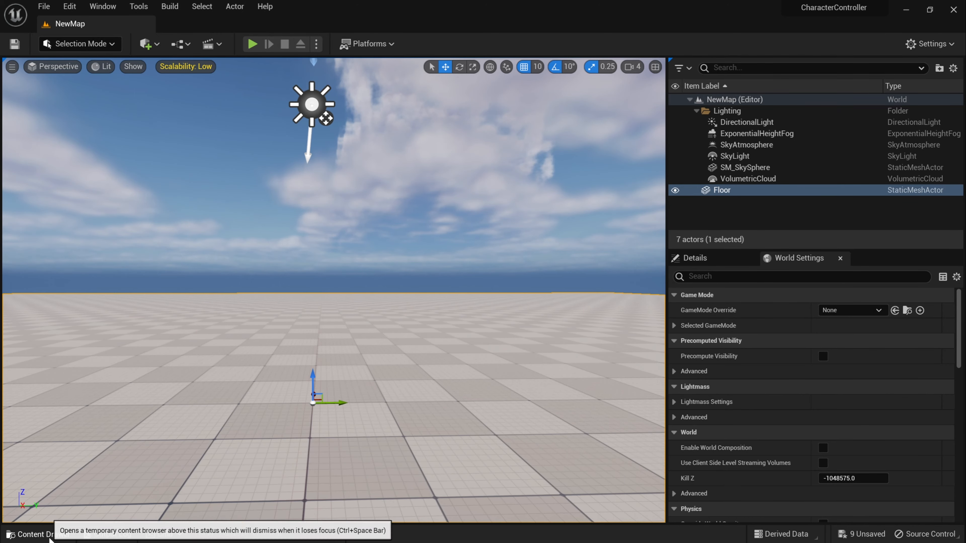
# - Preview the imported Idle, Running and Walking animations in the animation editor, and close it
pyautogui.click(38, 534)
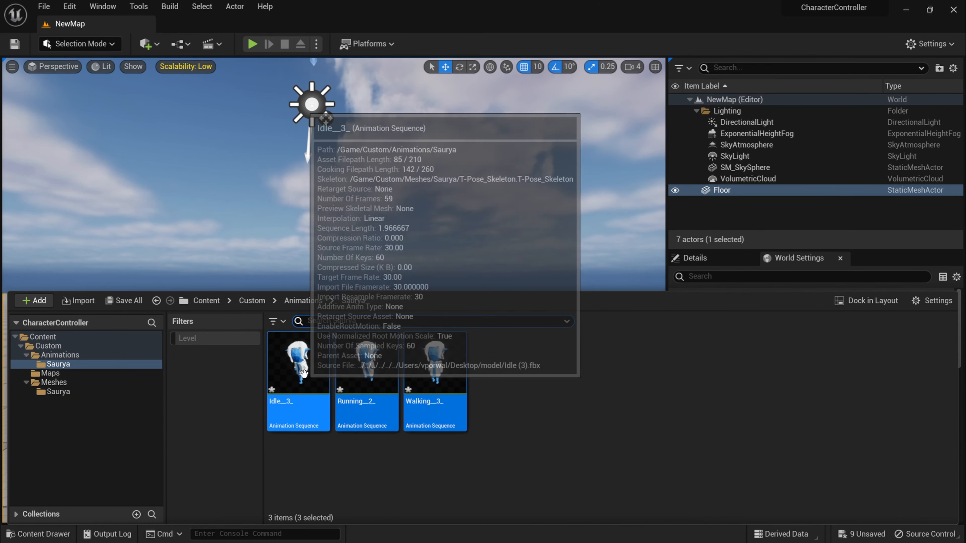
pyautogui.doubleClick(299, 365)
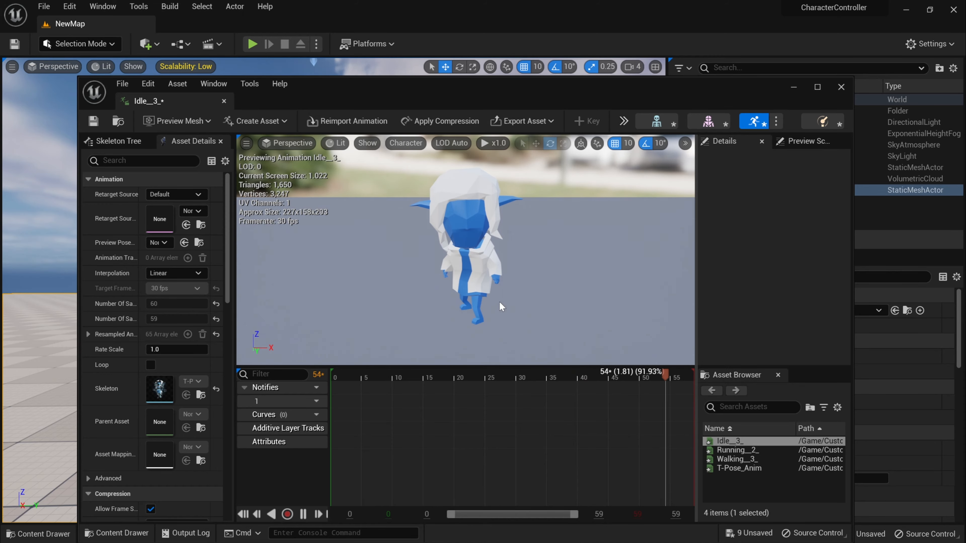
pyautogui.click(732, 450)
pyautogui.click(750, 459)
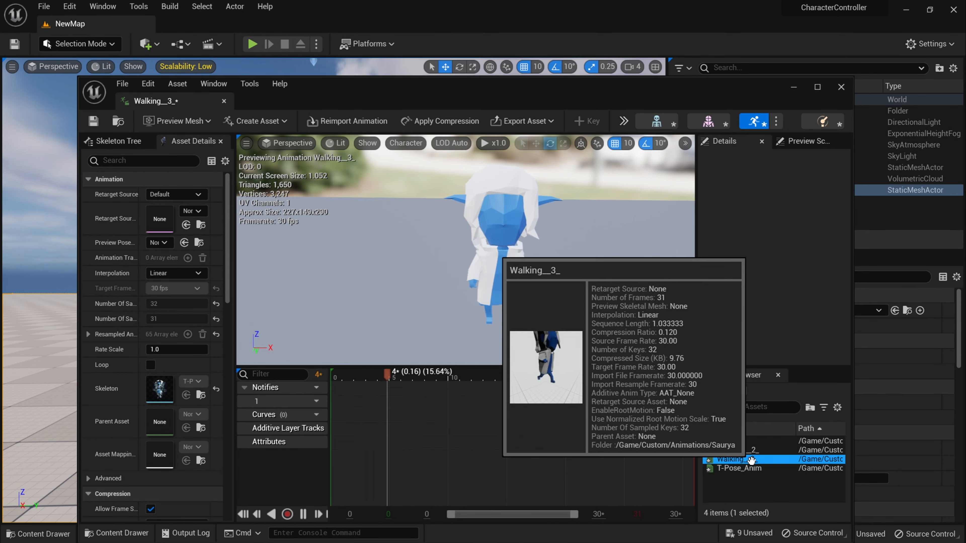
pyautogui.click(840, 88)
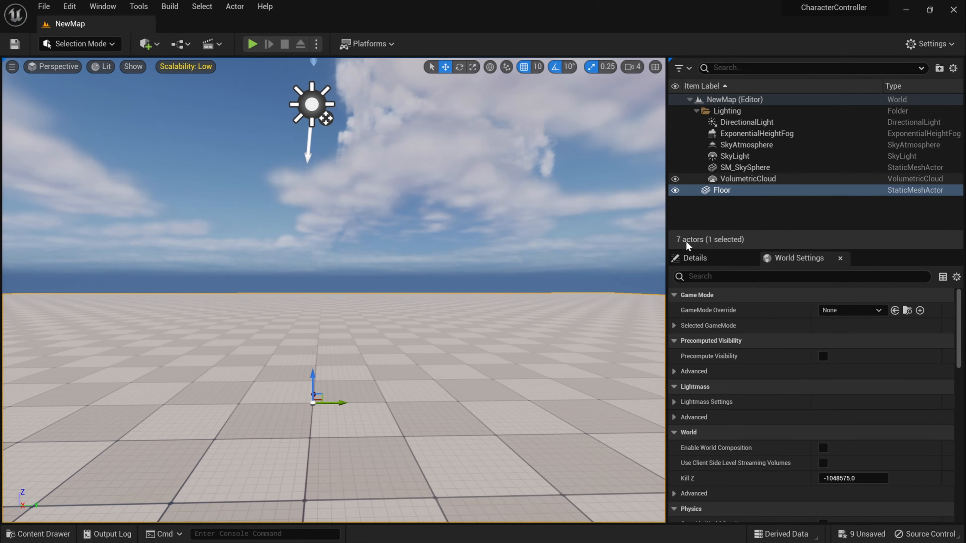
# - Create a folder named Blueprints inside the Custom folder
pyautogui.click(38, 534)
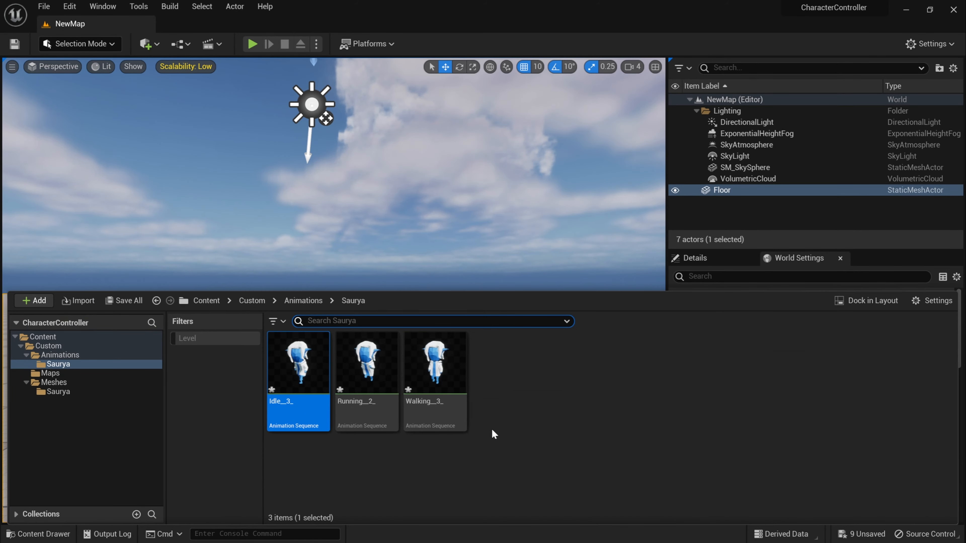
pyautogui.click(88, 348)
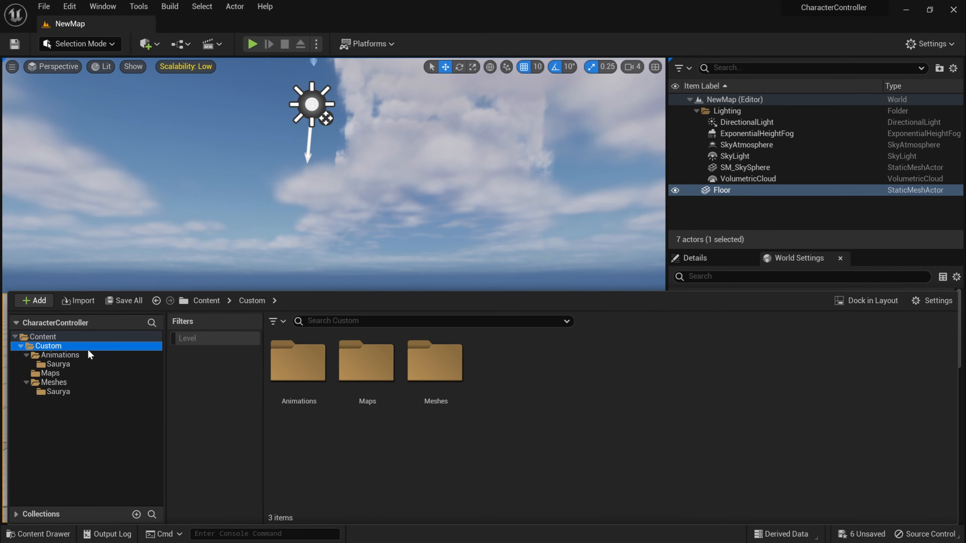
pyautogui.click(463, 411)
pyautogui.click(496, 410)
pyautogui.rightClick(498, 408)
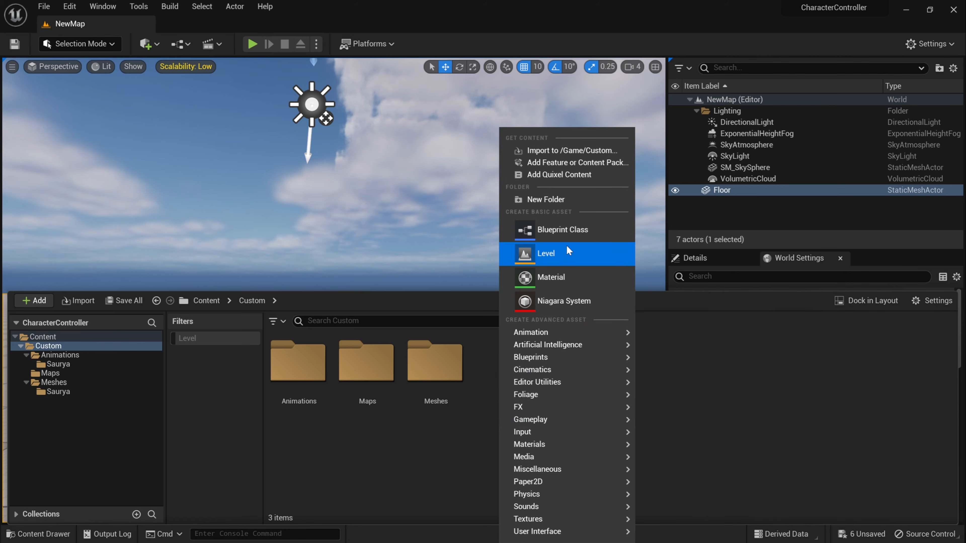
pyautogui.click(568, 200)
pyautogui.write('Bl')
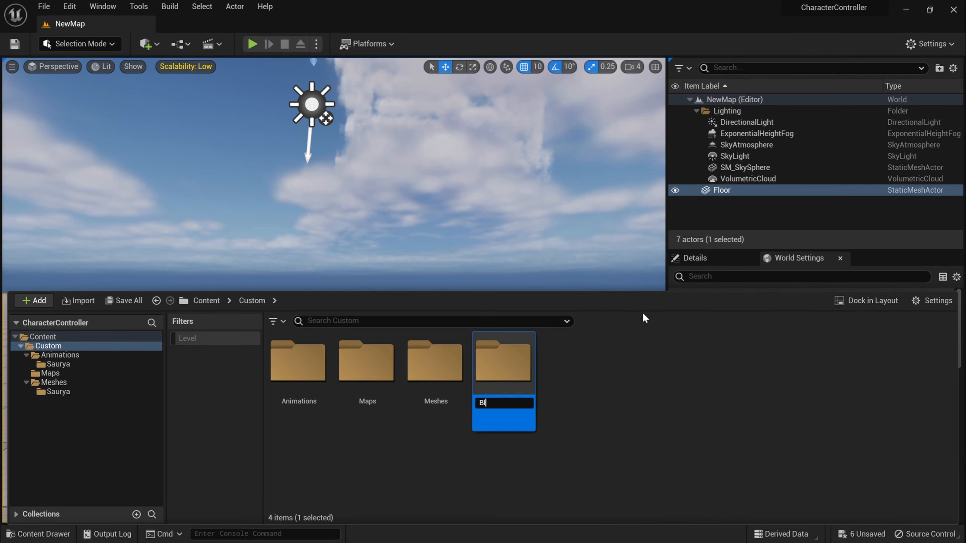
pyautogui.write('ueprints')
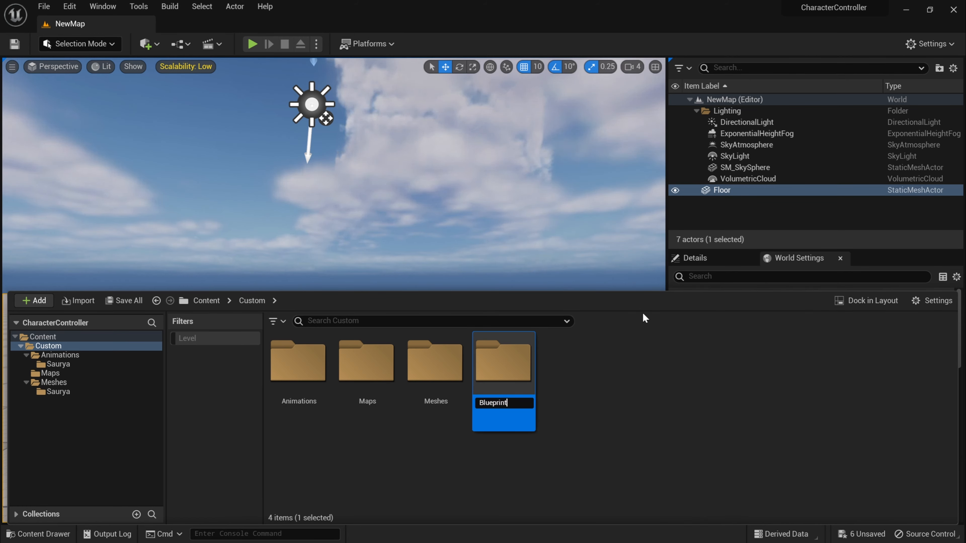
pyautogui.press('Return')
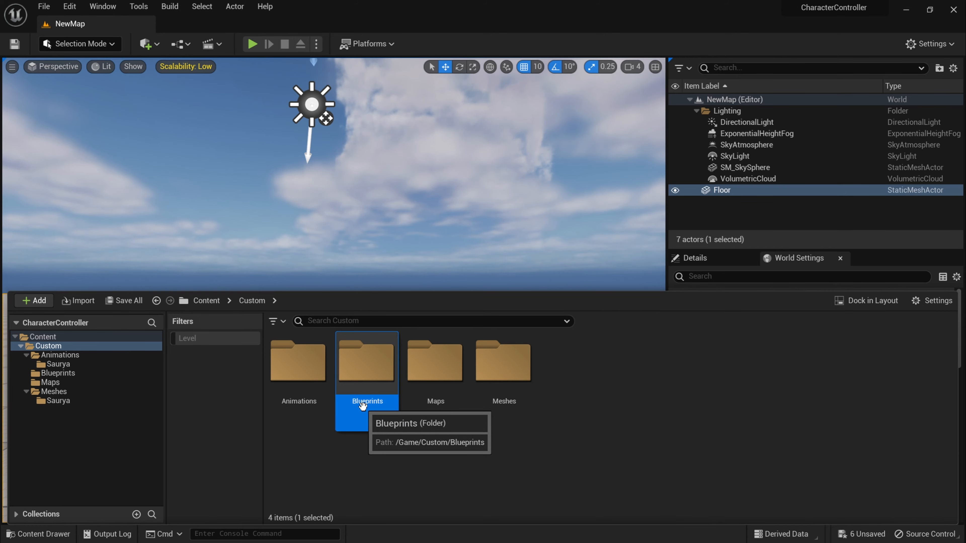
# - Create a Blueprint class with Character as parent in the Blueprints folder and name it BP_Saurya
pyautogui.doubleClick(357, 384)
pyautogui.rightClick(352, 422)
pyautogui.click(415, 103)
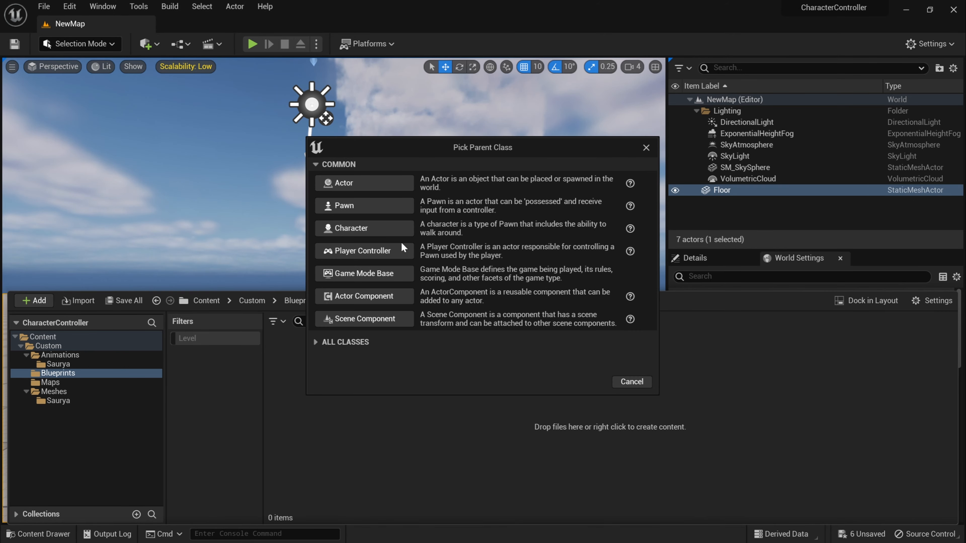
pyautogui.click(350, 227)
pyautogui.write('BP')
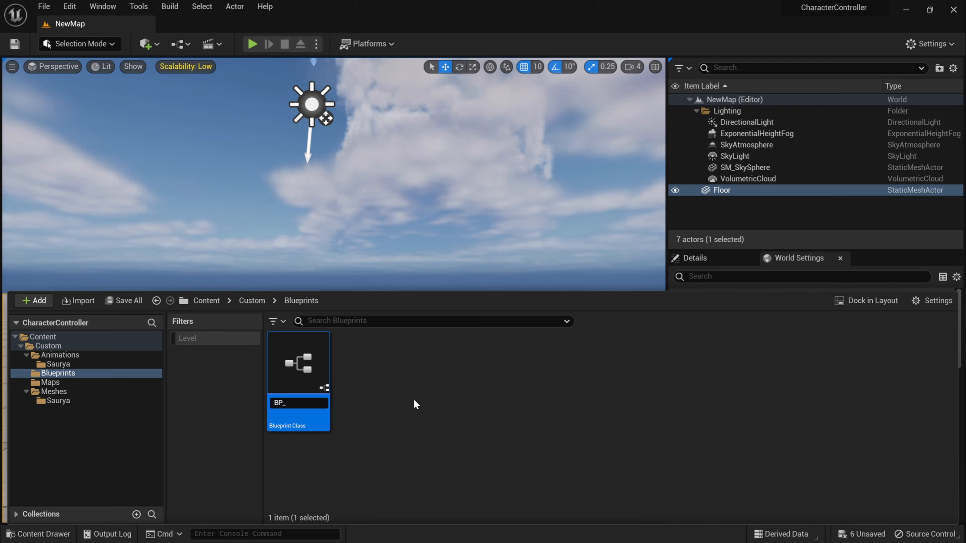
pyautogui.write('_Saurya')
pyautogui.press('Return')
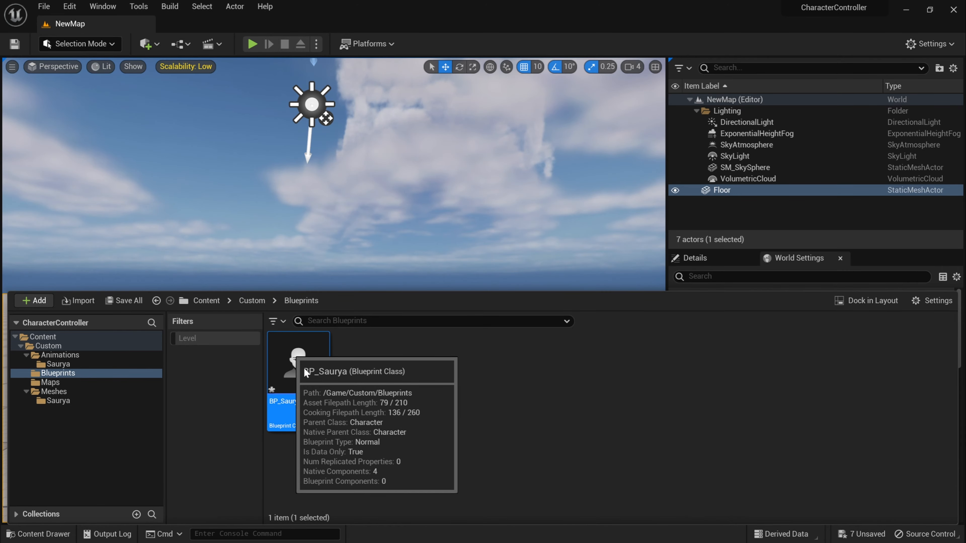
# - Open BP_Saurya docked in the main window and assign T-Pose as the Mesh component's skeletal mesh asset
pyautogui.doubleClick(301, 388)
pyautogui.moveTo(159, 99); pyautogui.dragTo(182, 24)
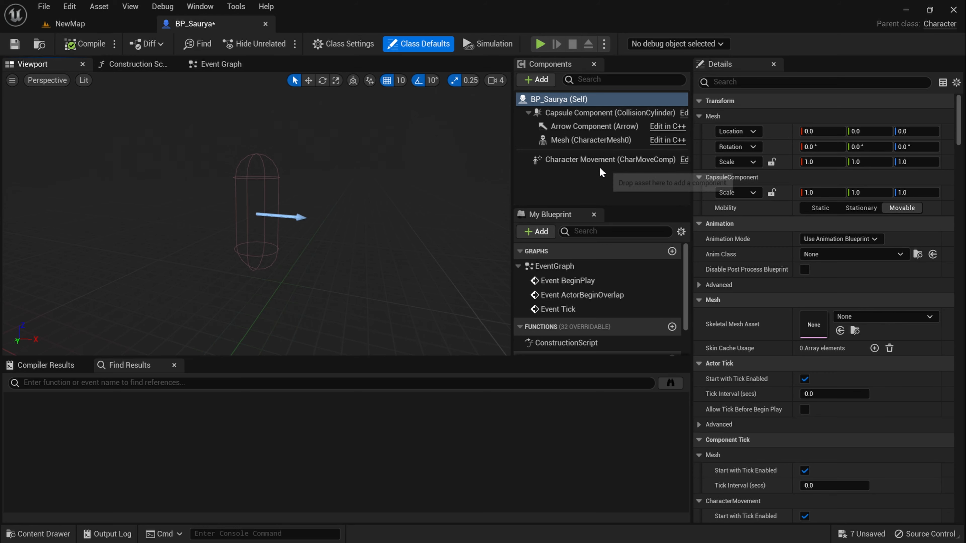
pyautogui.click(578, 144)
pyautogui.click(882, 377)
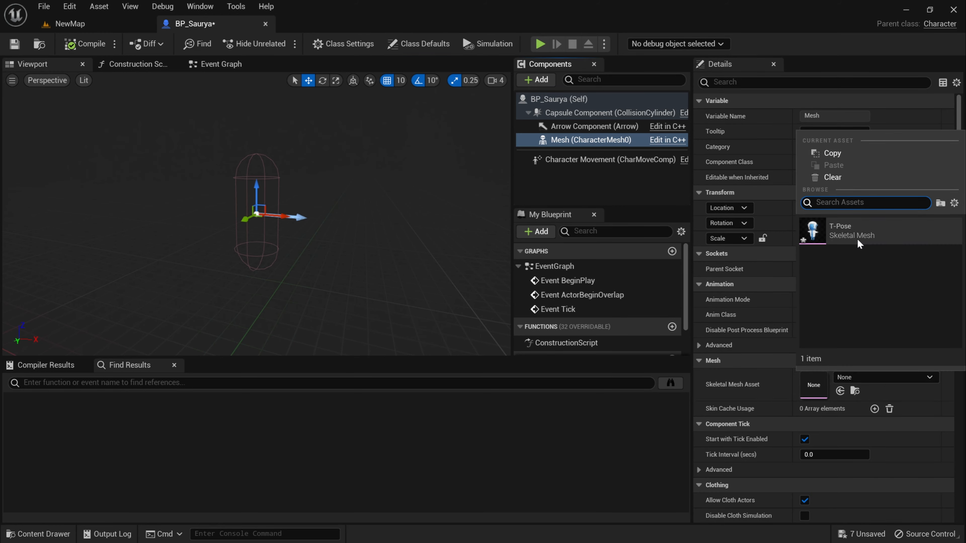
pyautogui.click(829, 227)
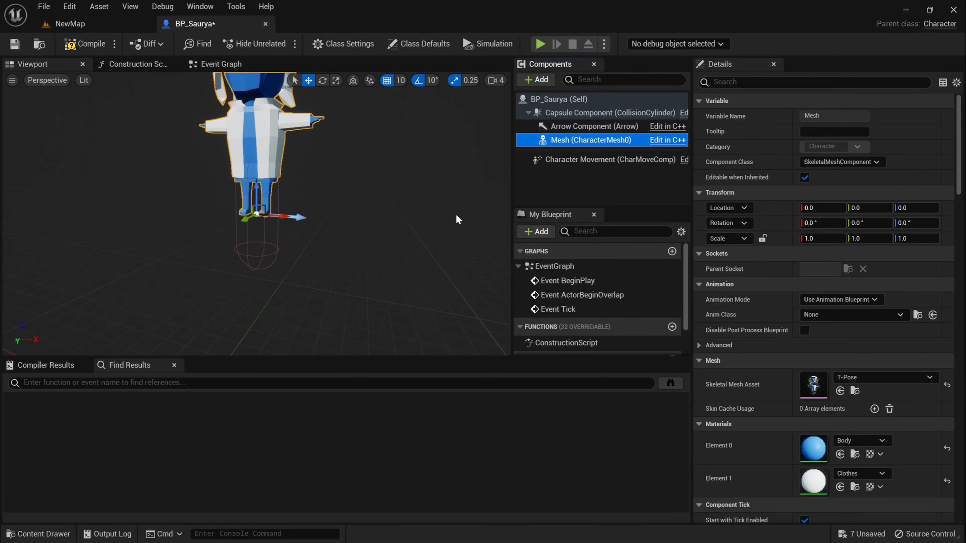
# - Set the Z location of BP_Saurya's Mesh component to -90
pyautogui.click(918, 208)
pyautogui.write('-9')
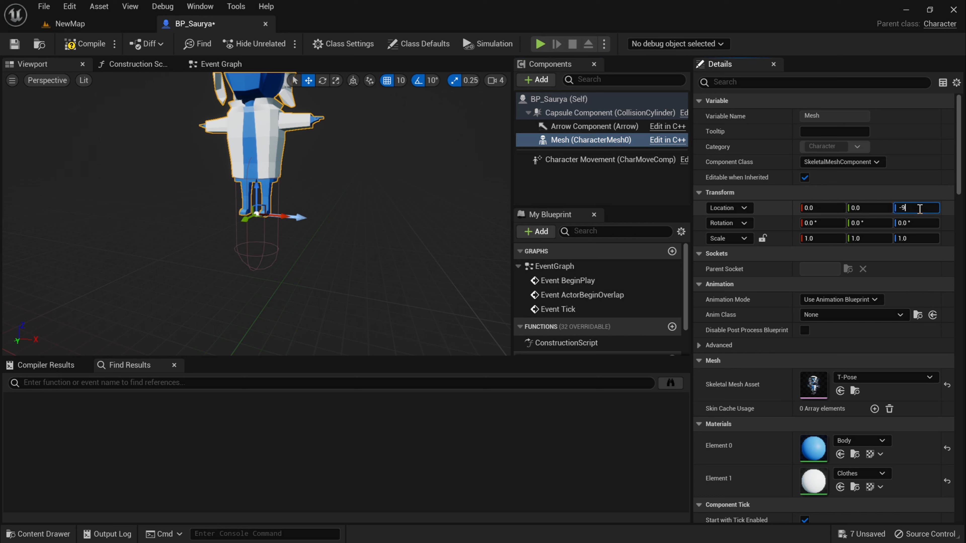
pyautogui.write('0')
pyautogui.press('Return')
# - Set the Mesh component's Z rotation to -90° and compile the blueprint
pyautogui.press('Tab')
pyautogui.press('Tab')
pyautogui.press('Tab')
pyautogui.write('90')
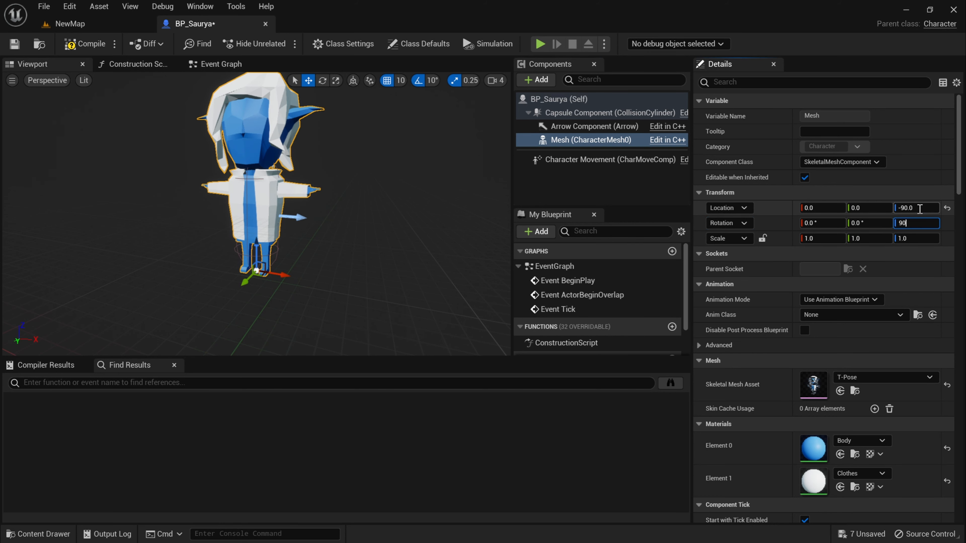
pyautogui.press('Return')
pyautogui.write('-90')
pyautogui.press('Return')
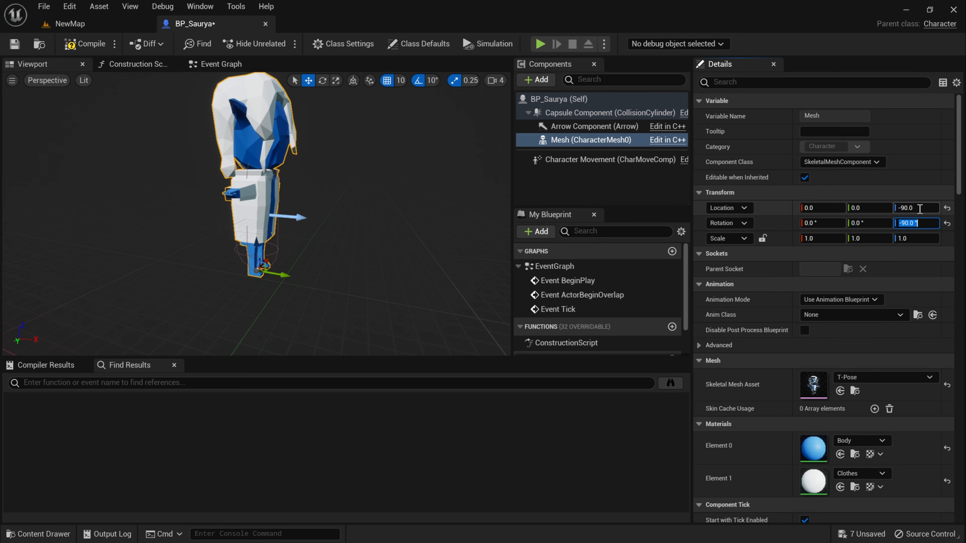
pyautogui.click(72, 44)
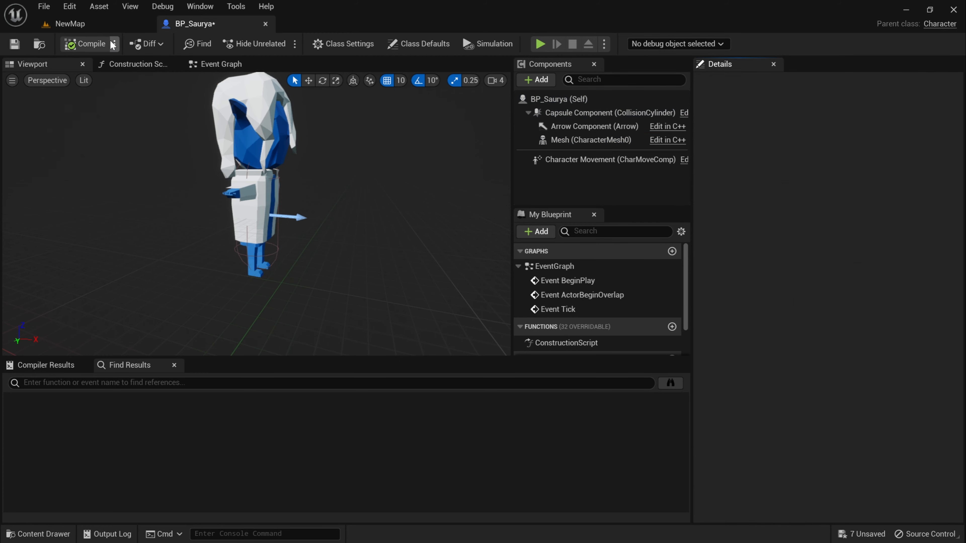
pyautogui.click(114, 44)
pyautogui.click(397, 192)
pyautogui.moveTo(396, 192); pyautogui.dragTo(331, 219, button='right')
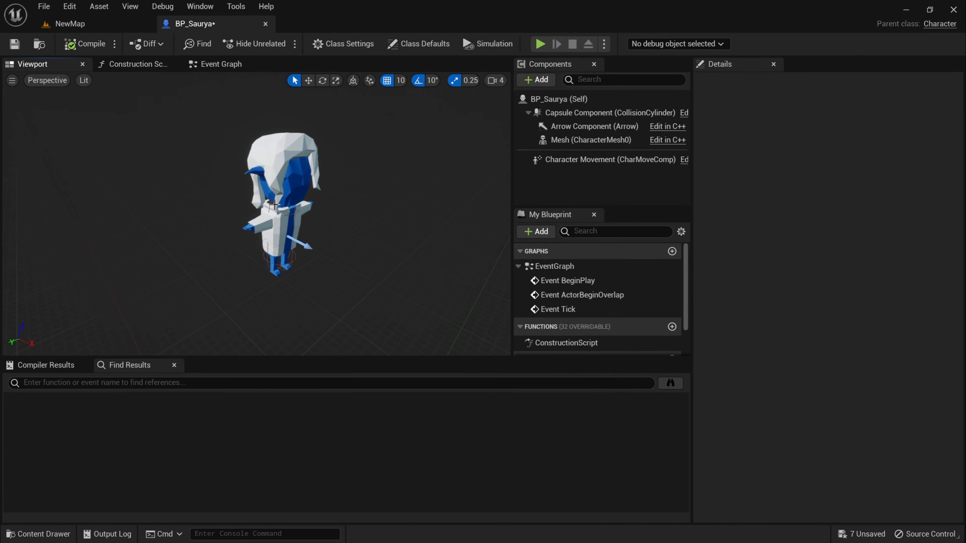
# - In the NewMap level's content browser, create a folder named Materials and move it into the Custom folder
pyautogui.click(70, 24)
pyautogui.click(38, 534)
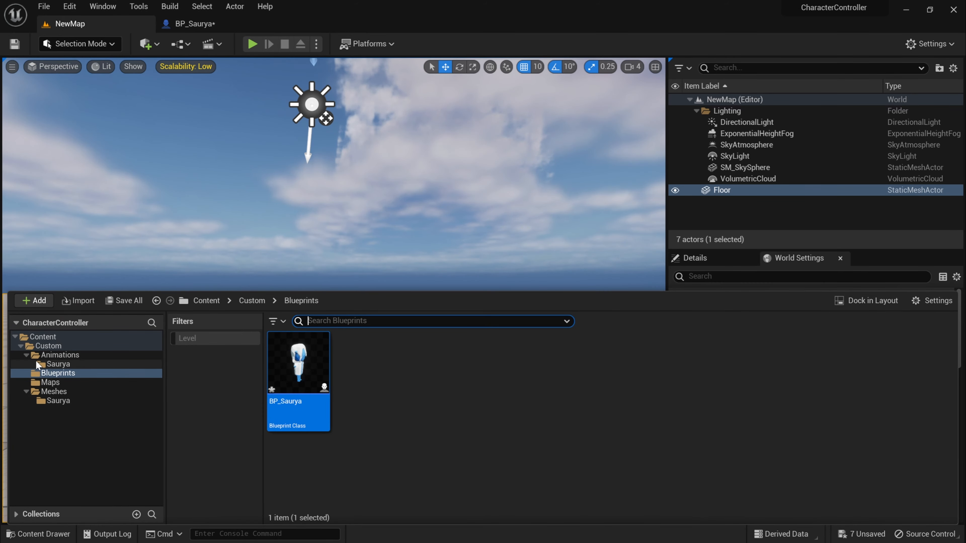
pyautogui.click(26, 355)
pyautogui.click(26, 383)
pyautogui.rightClick(89, 429)
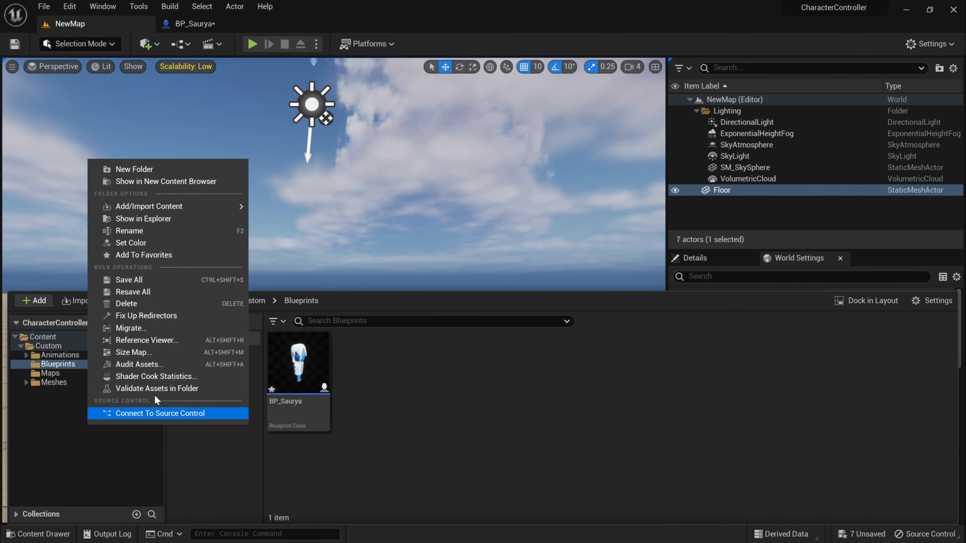
pyautogui.click(201, 170)
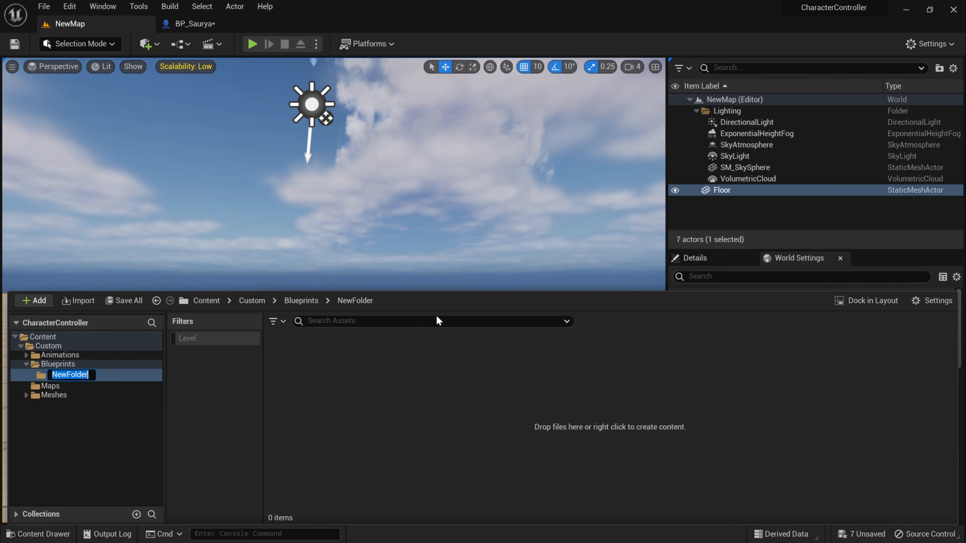
pyautogui.write('Materials')
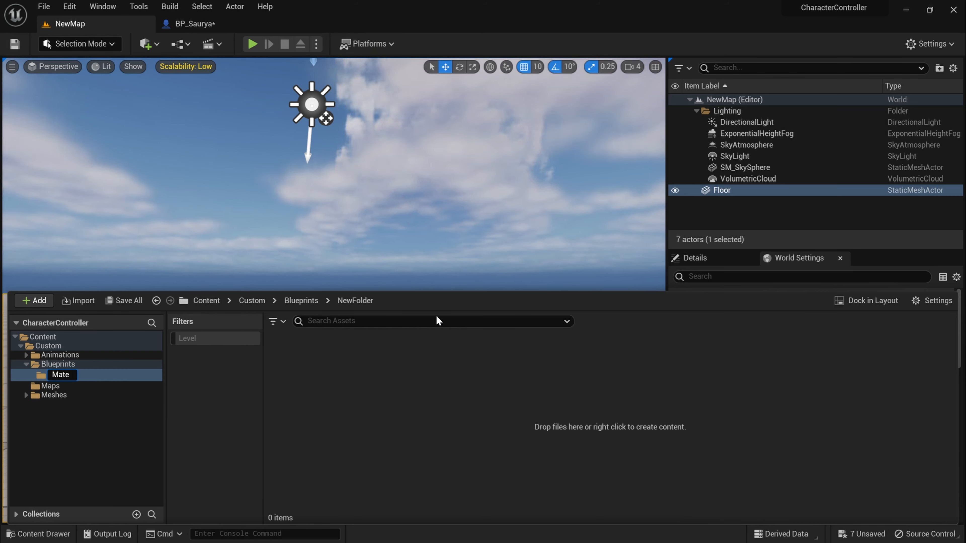
pyautogui.press('Return')
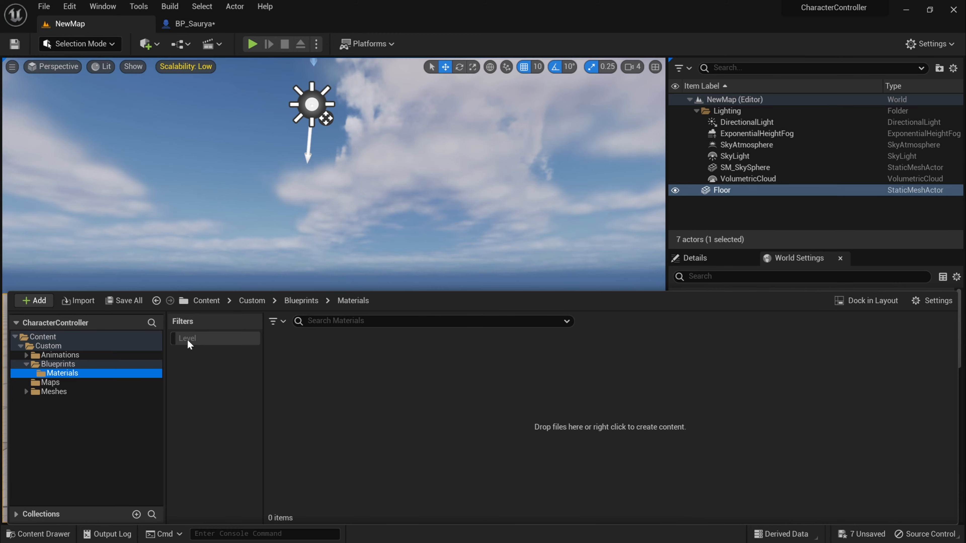
pyautogui.moveTo(78, 373); pyautogui.dragTo(53, 345)
pyautogui.click(83, 371)
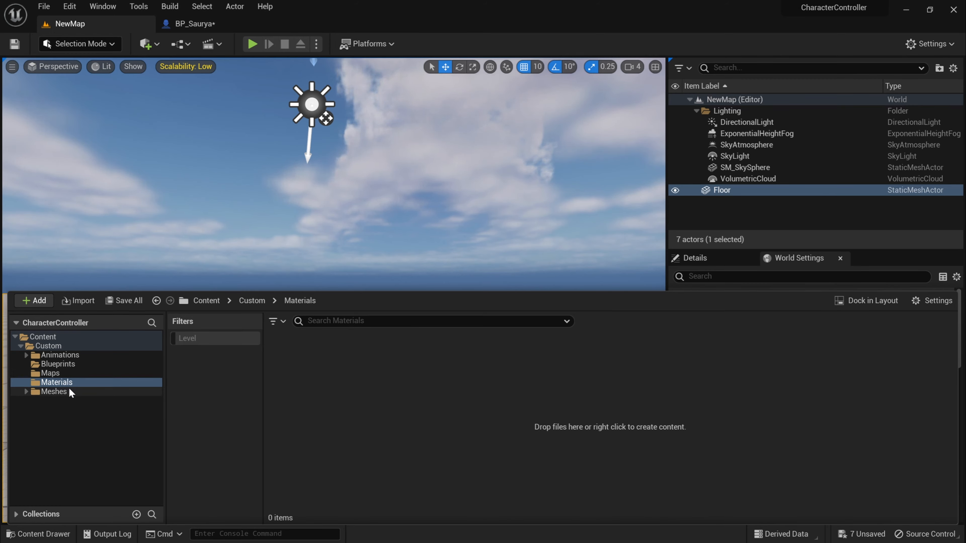
# - Move the Body and Clothes materials from the Meshes > Saurya folder into the Materials folder
pyautogui.click(53, 391)
pyautogui.doubleClick(299, 375)
pyautogui.click(367, 377)
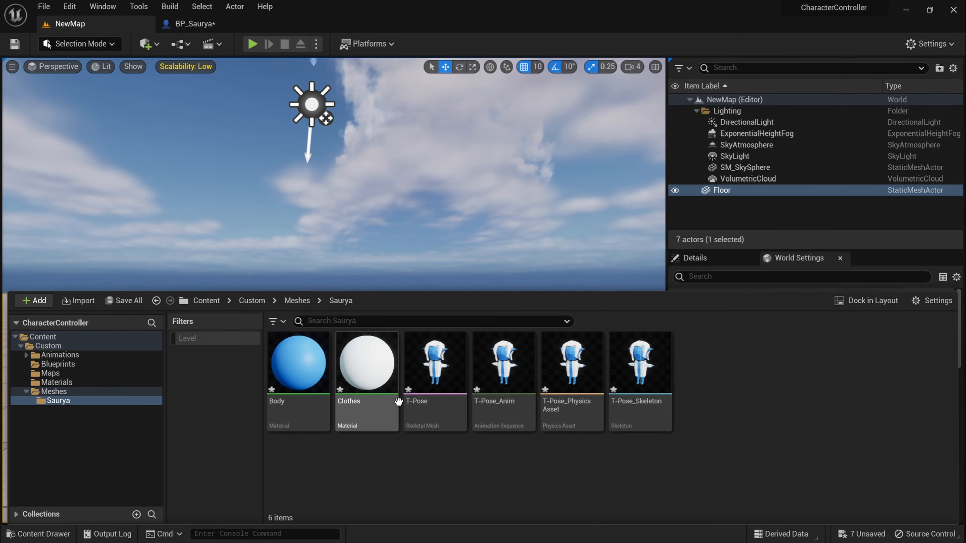
pyautogui.keyDown('ctrl'); pyautogui.click(309, 415); pyautogui.keyUp('ctrl')
pyautogui.moveTo(352, 422); pyautogui.dragTo(71, 383)
pyautogui.click(97, 402)
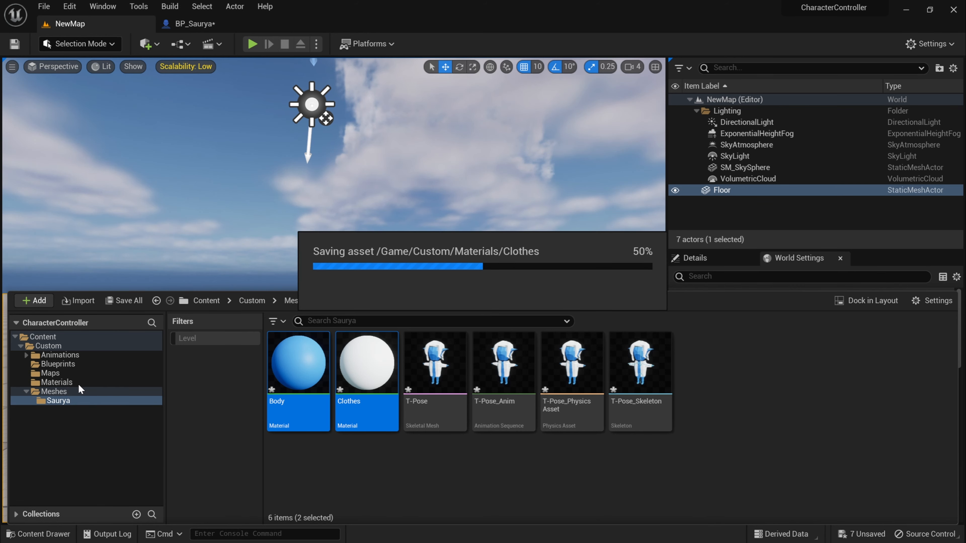
# - Create a folder named Textures inside the Custom folder and switch to the other open window
pyautogui.click(53, 346)
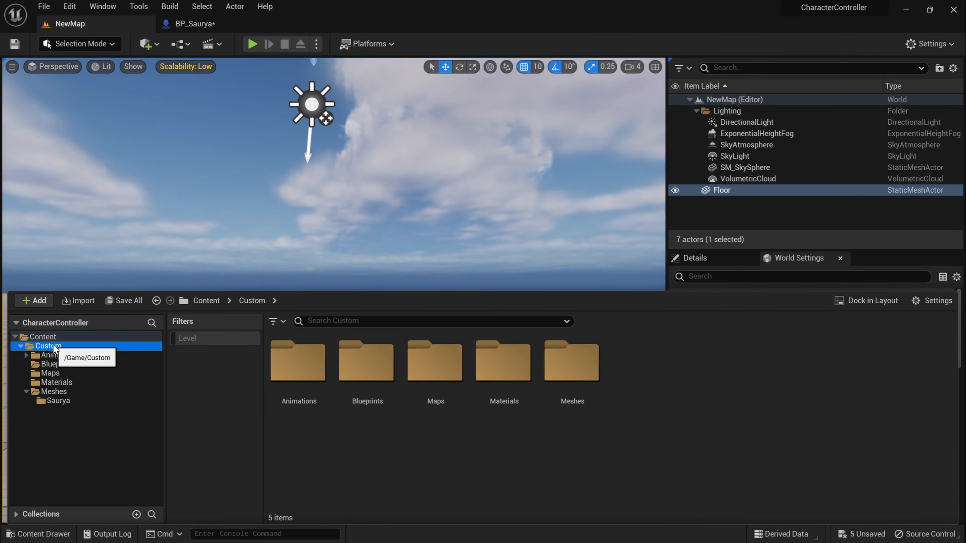
pyautogui.rightClick(54, 346)
pyautogui.click(100, 89)
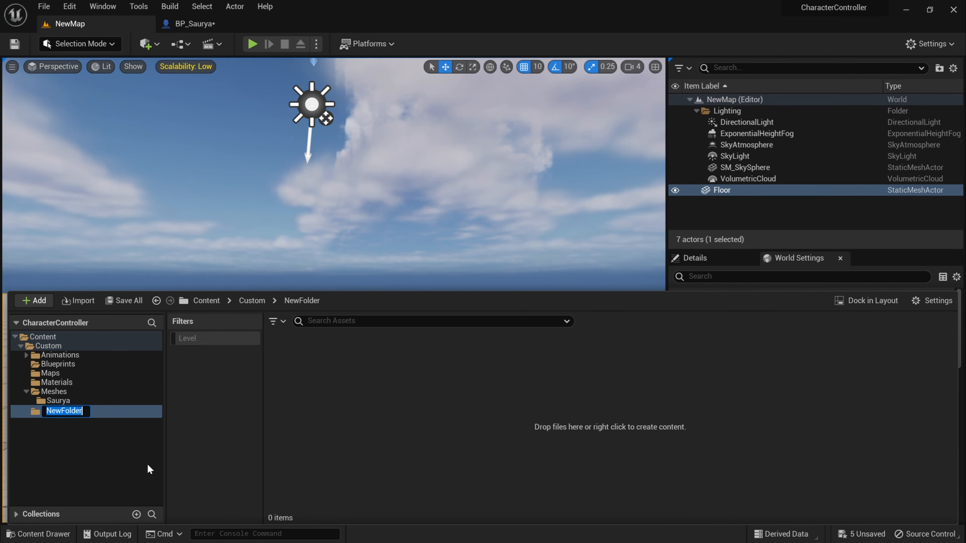
pyautogui.write('Textures')
pyautogui.press('Return')
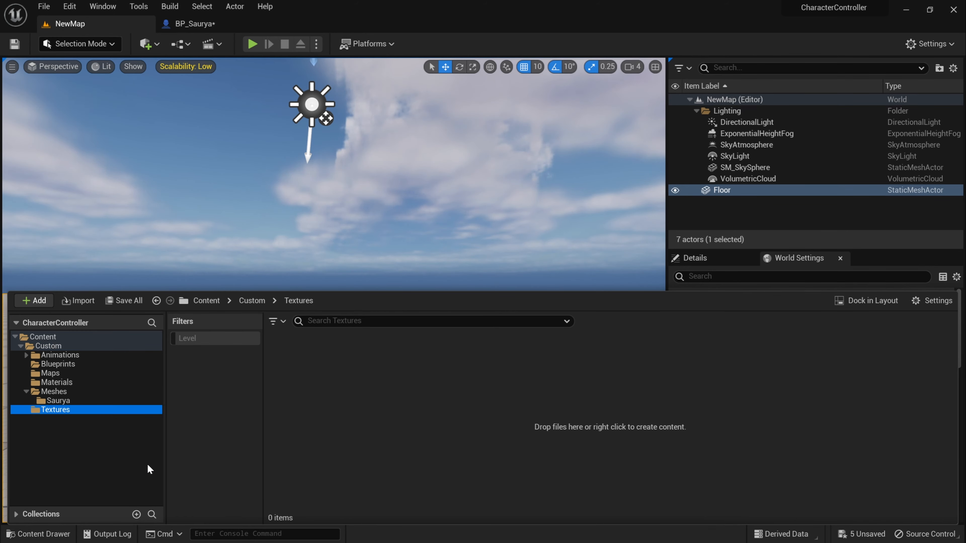
pyautogui.hotkey('alt', 'Tab')
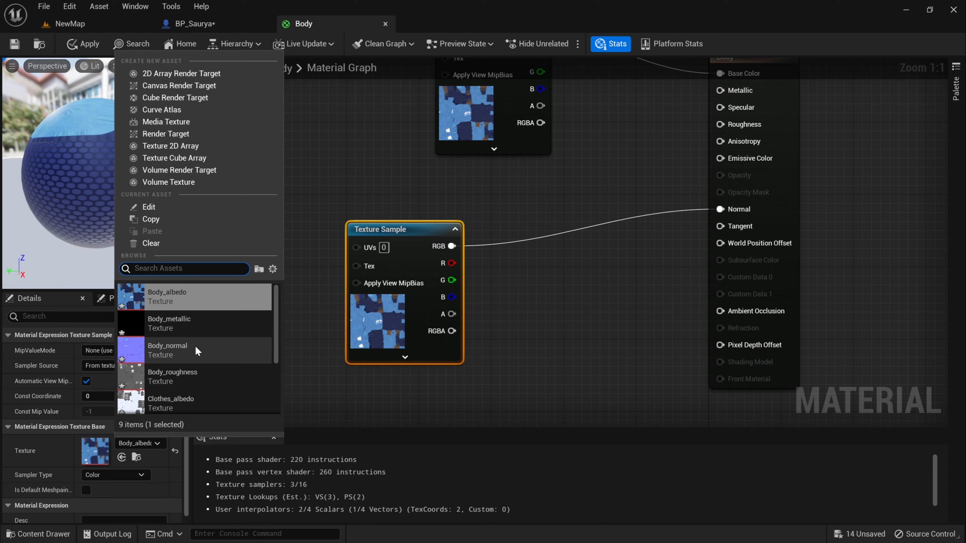
# - Assign Body_normal to the sample feeding Normal, then duplicate it with Body_metallic and connect its RGB output to Metallic
pyautogui.click(194, 324)
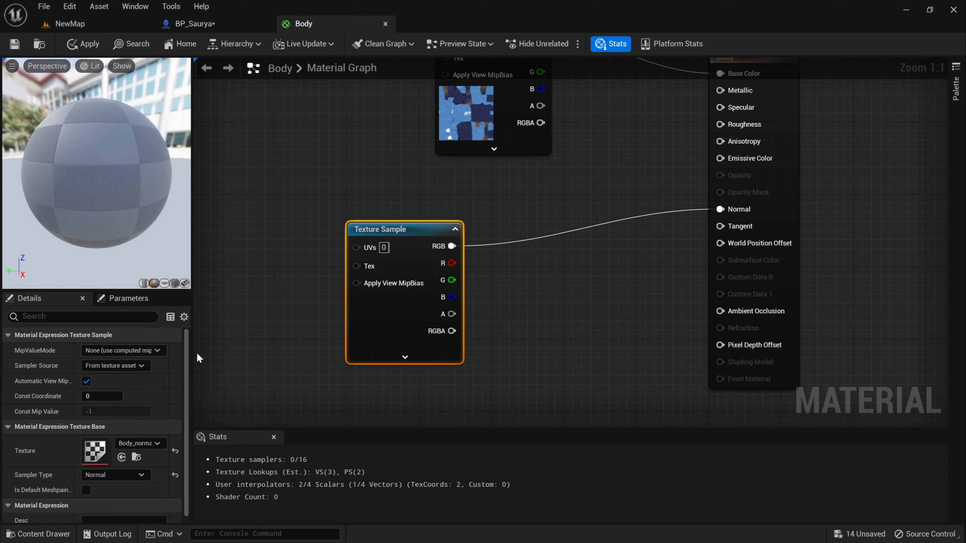
pyautogui.hotkey('ctrl', 'd')
pyautogui.moveTo(571, 237); pyautogui.dragTo(500, 336)
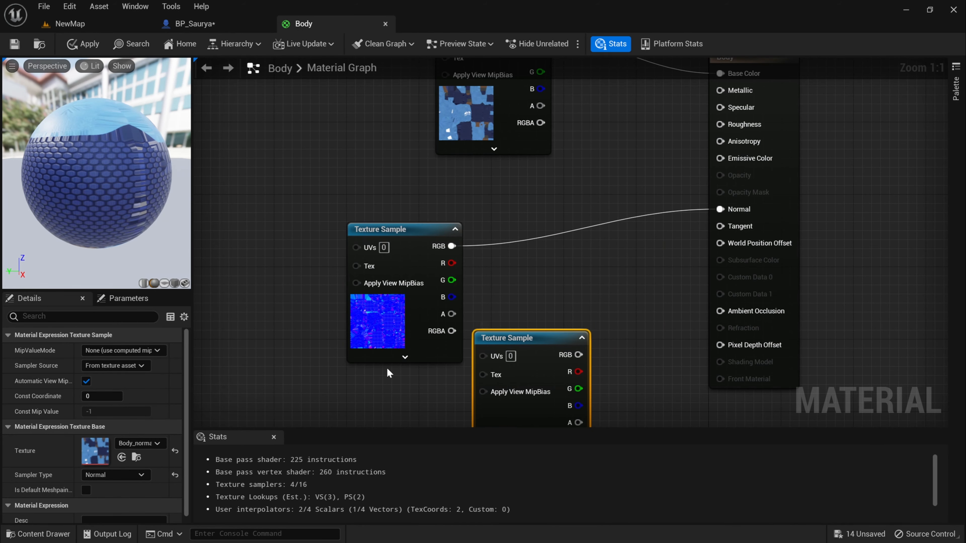
pyautogui.click(139, 443)
pyautogui.click(183, 327)
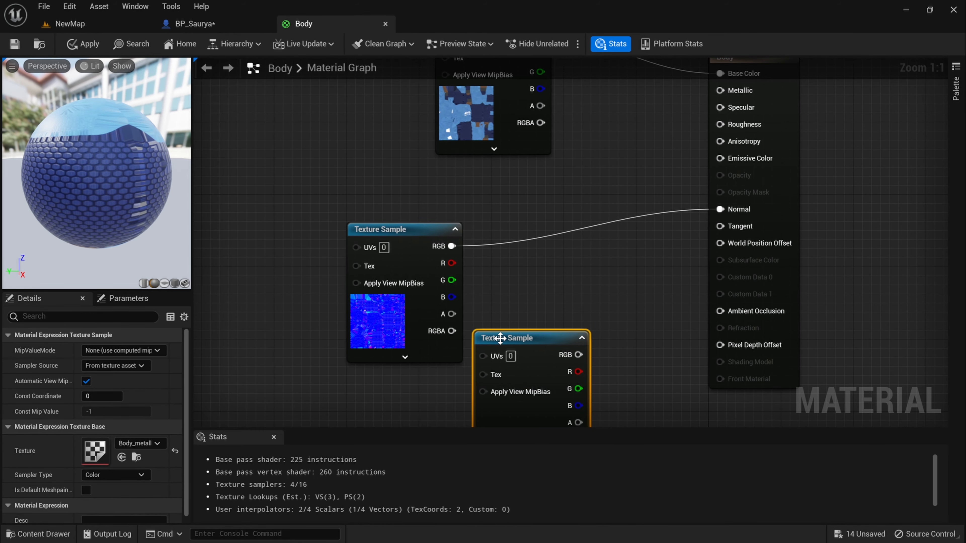
pyautogui.moveTo(578, 355); pyautogui.dragTo(720, 90)
# - Duplicate the metallic texture sample, assign Body_roughness to the copy, and connect its RGB output to Roughness
pyautogui.moveTo(642, 305); pyautogui.dragTo(678, 170, button='right')
pyautogui.hotkey('ctrl', 'd')
pyautogui.click(139, 444)
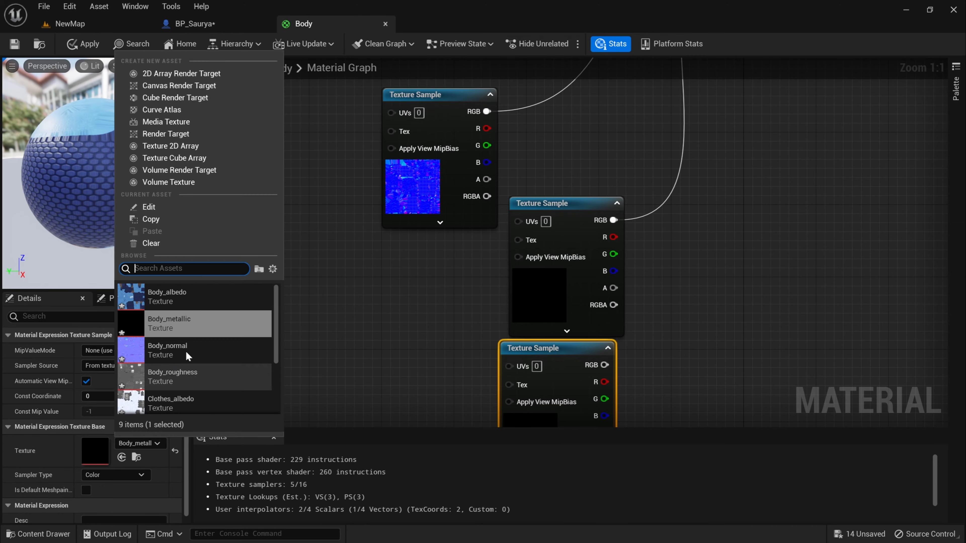
pyautogui.click(203, 375)
pyautogui.moveTo(605, 365); pyautogui.dragTo(762, 113)
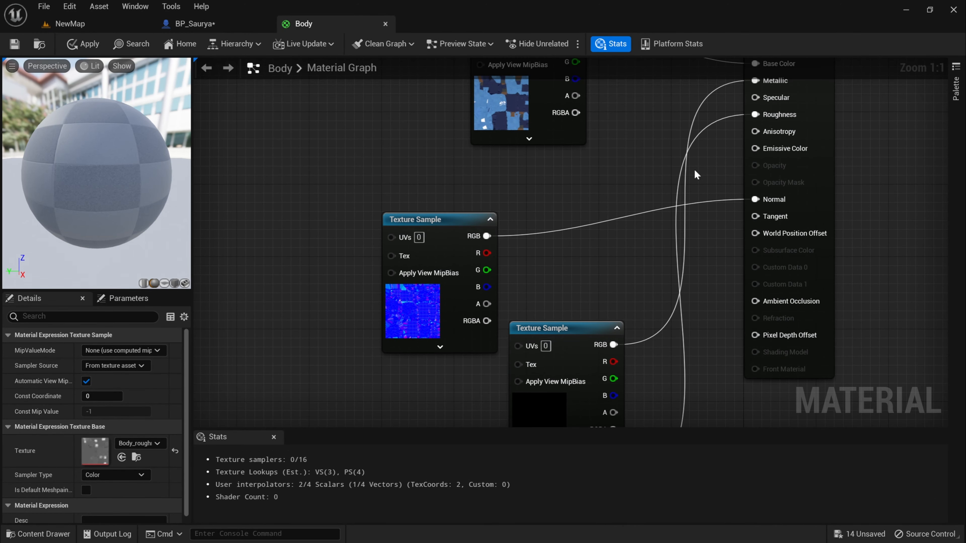
# - Align the right edges of the four texture samples in the Body material graph and save the material
pyautogui.scroll(-5, 631, 152)
pyautogui.moveTo(639, 376); pyautogui.dragTo(482, 67)
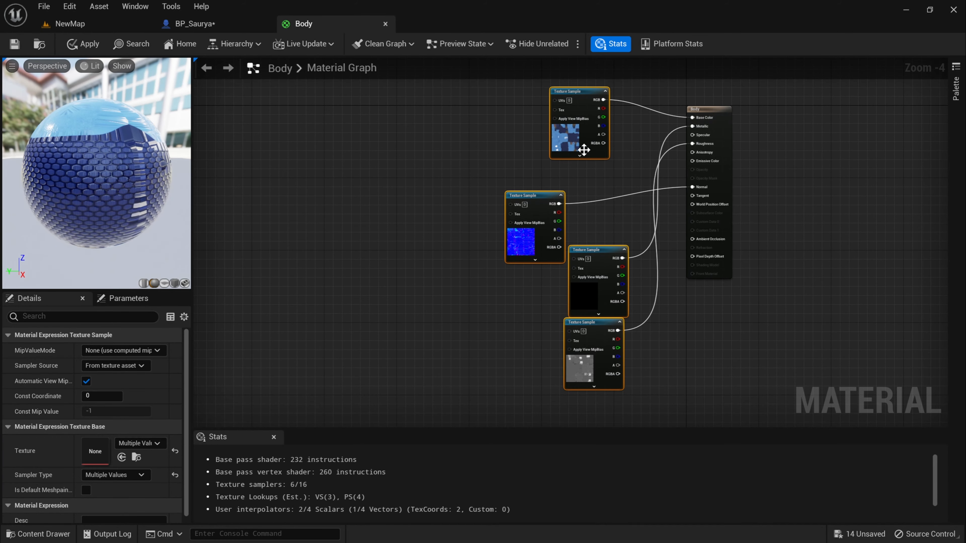
pyautogui.hotkey('shift', 'd')
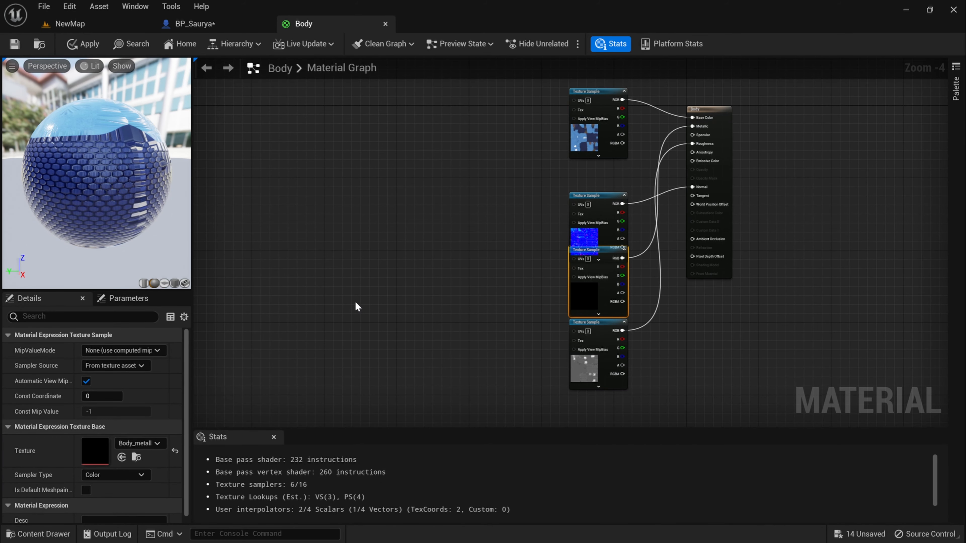
pyautogui.click(356, 305)
pyautogui.click(14, 46)
# - Copy the Body texture samples into the Clothes material graph and assign Clothes_metallic to the metallic sample
pyautogui.hotkey('ctrl', 'c')
pyautogui.hotkey('ctrl', 'v')
pyautogui.click(140, 443)
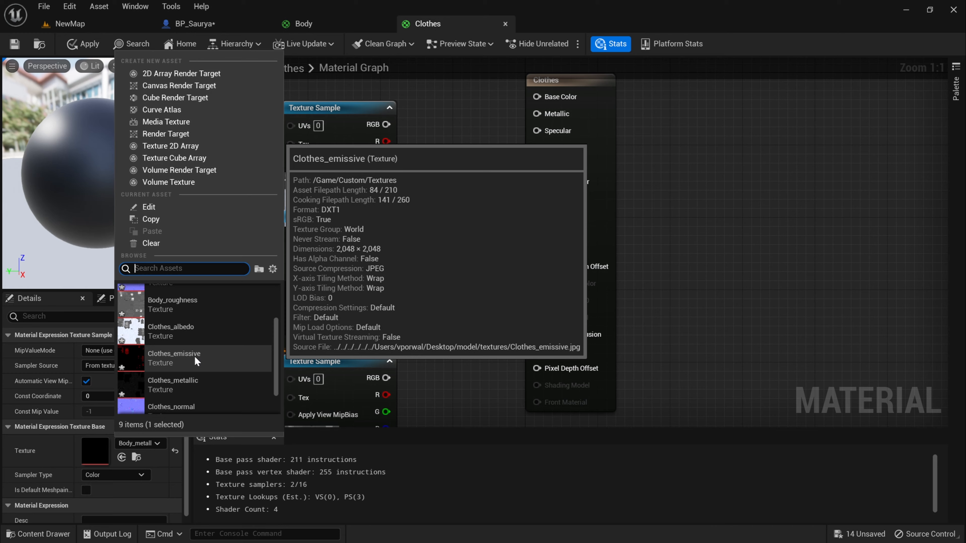
pyautogui.click(201, 387)
# - Assign the Clothes_roughness texture to the sample that uses Body_roughness
pyautogui.click(300, 419)
pyautogui.click(140, 443)
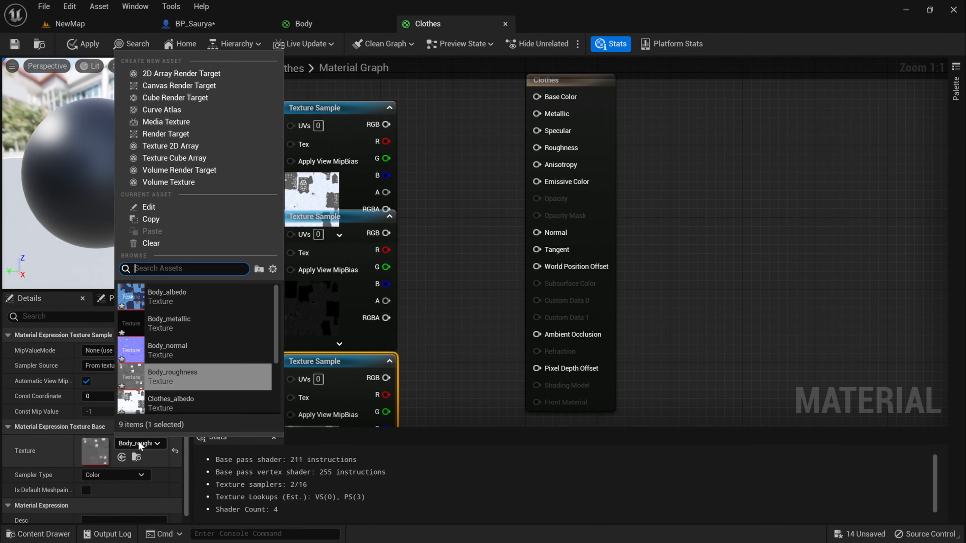
pyautogui.scroll(-3, 218, 352)
pyautogui.scroll(-1, 209, 388)
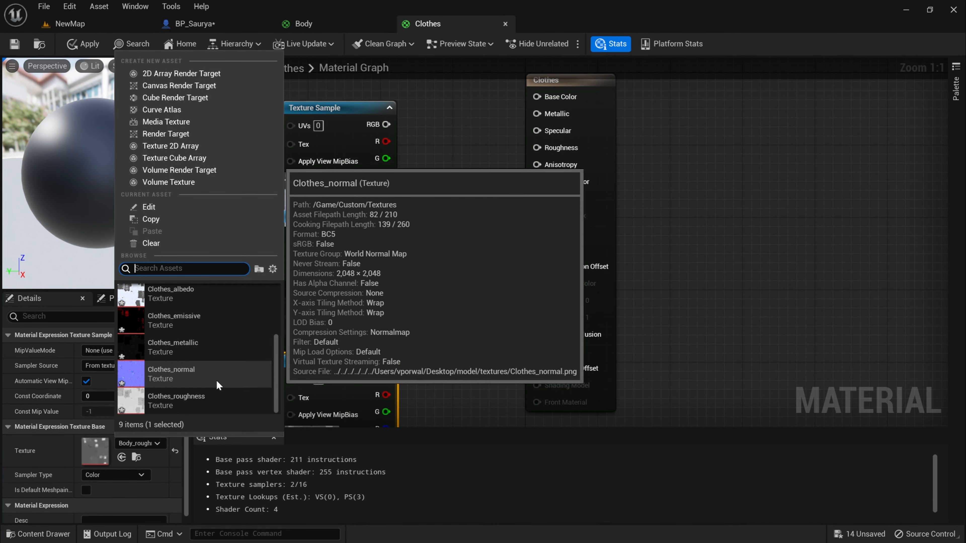
pyautogui.click(205, 400)
# - Connect the albedo, metallic and roughness samples to the Clothes material's Base Color, Metallic and Roughness inputs
pyautogui.moveTo(386, 124); pyautogui.dragTo(536, 96)
pyautogui.moveTo(350, 108); pyautogui.dragTo(277, 54)
pyautogui.moveTo(456, 266); pyautogui.dragTo(426, 190, button='right')
pyautogui.click(300, 337)
pyautogui.moveTo(359, 301); pyautogui.dragTo(508, 171)
pyautogui.moveTo(449, 323); pyautogui.dragTo(521, 388, button='right')
pyautogui.click(363, 170)
pyautogui.moveTo(432, 290); pyautogui.dragTo(584, 170)
pyautogui.moveTo(494, 171); pyautogui.dragTo(579, 312, button='right')
# - Assign Clothes_normal to the unconnected sample above the albedo sample and connect its RGB output to Normal
pyautogui.click(388, 251)
pyautogui.moveTo(484, 101); pyautogui.dragTo(474, 100)
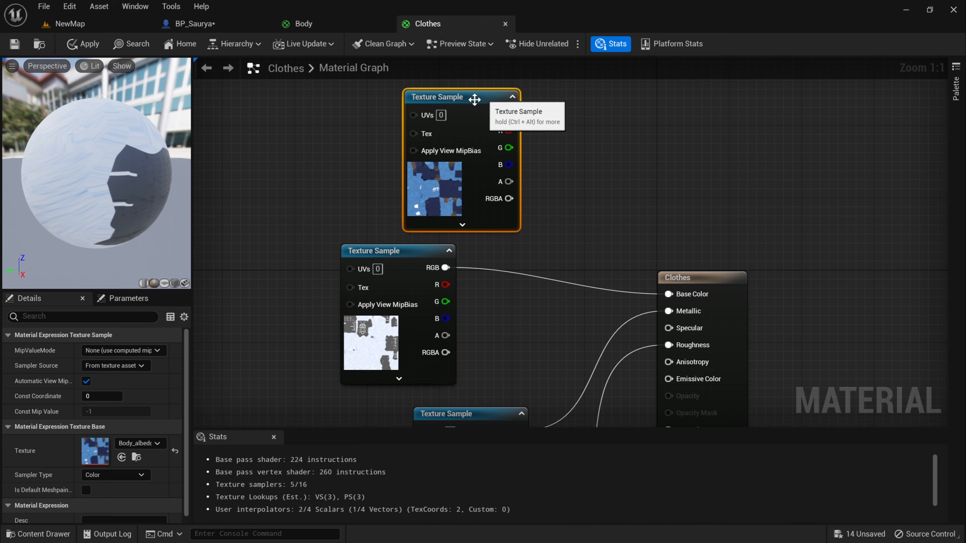
pyautogui.click(147, 442)
pyautogui.scroll(-3, 171, 385)
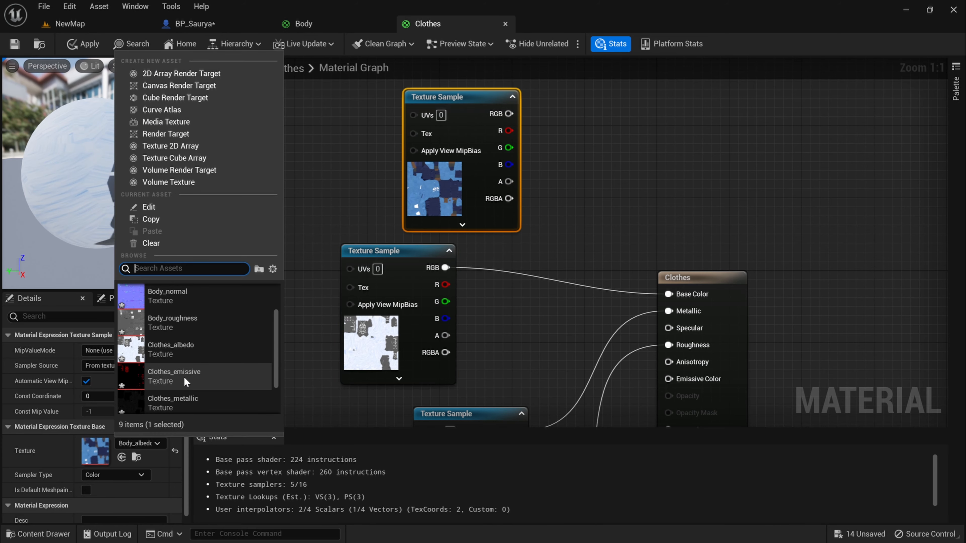
pyautogui.click(201, 408)
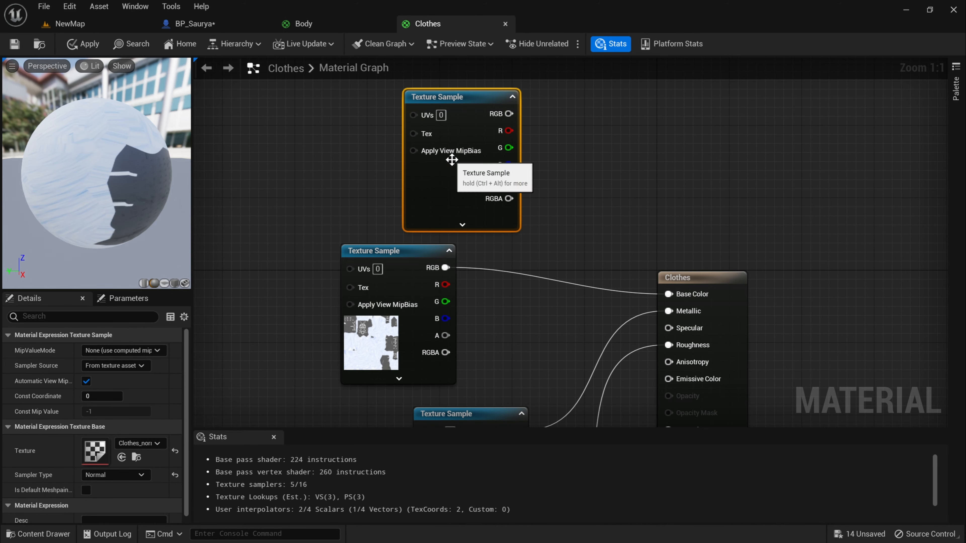
pyautogui.moveTo(509, 114); pyautogui.dragTo(668, 418)
# - Assign Clothes_emissive to the remaining texture sample, connect it to Emissive Color, and save the Clothes material
pyautogui.moveTo(342, 228); pyautogui.dragTo(508, 152, button='right')
pyautogui.click(282, 144)
pyautogui.click(141, 443)
pyautogui.click(202, 358)
pyautogui.moveTo(340, 114); pyautogui.dragTo(835, 211)
pyautogui.click(17, 44)
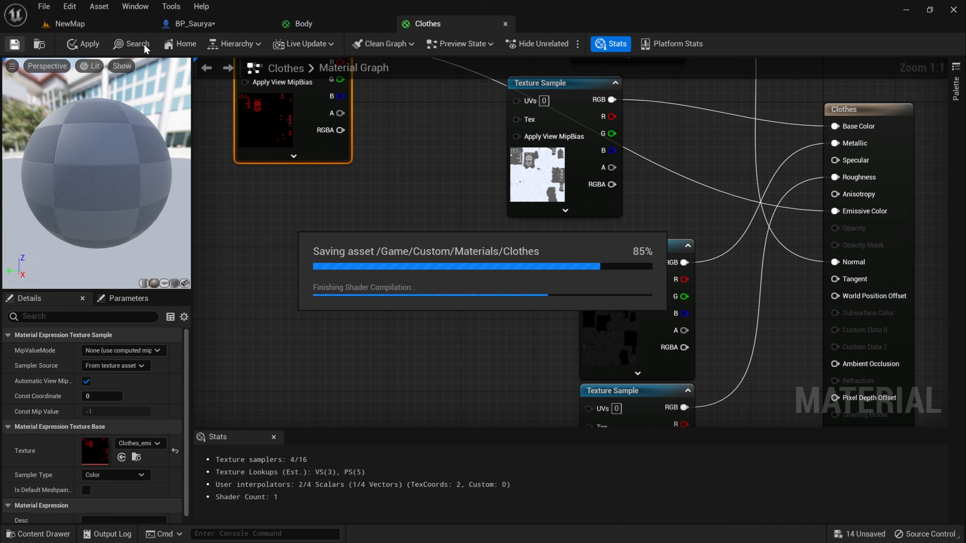
pyautogui.click(194, 24)
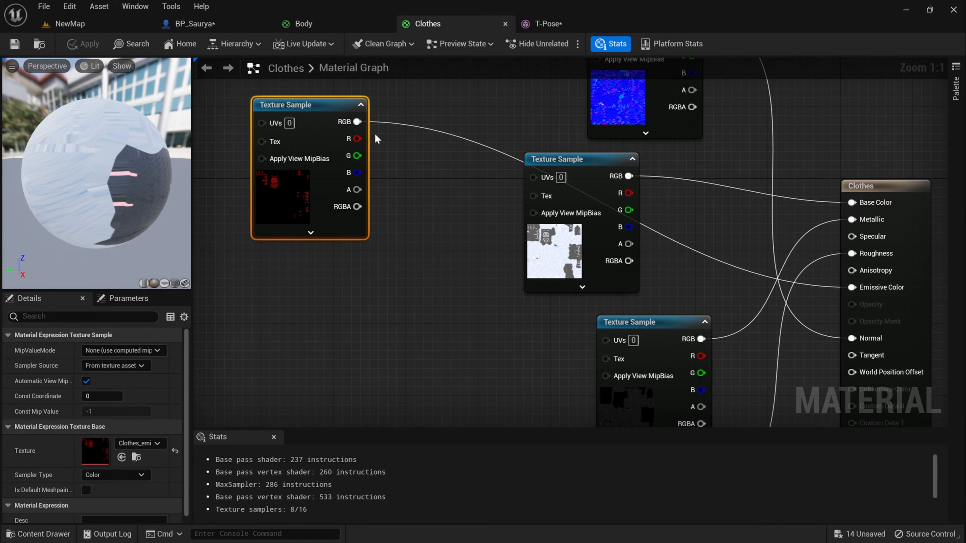
# - Add a Multiply node beside the emissive texture sample and set its B value to 20
pyautogui.moveTo(357, 121); pyautogui.dragTo(426, 186)
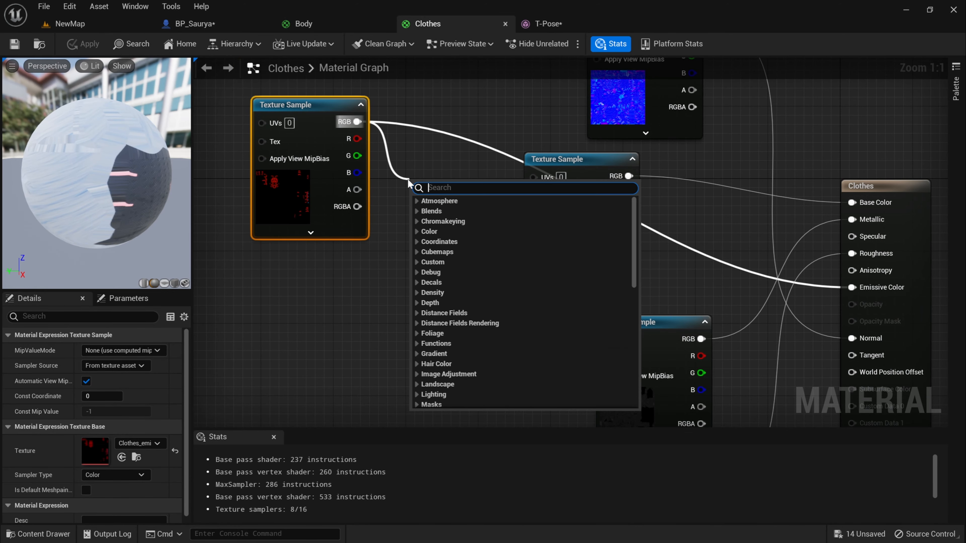
pyautogui.click(409, 215)
pyautogui.click(409, 214)
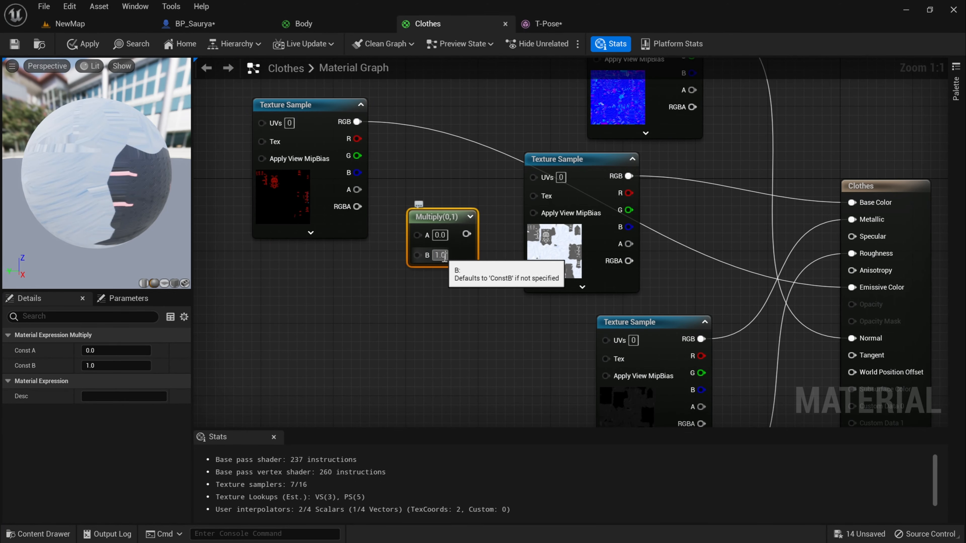
pyautogui.write('20')
pyautogui.press('Return')
# - Route the emissive texture through the Multiply node into Emissive Color, then save and view the result on the T-Pose mesh
pyautogui.moveTo(357, 121); pyautogui.dragTo(418, 235)
pyautogui.moveTo(466, 234); pyautogui.dragTo(852, 288)
pyautogui.hotkey('ctrl', 's')
pyautogui.click(551, 24)
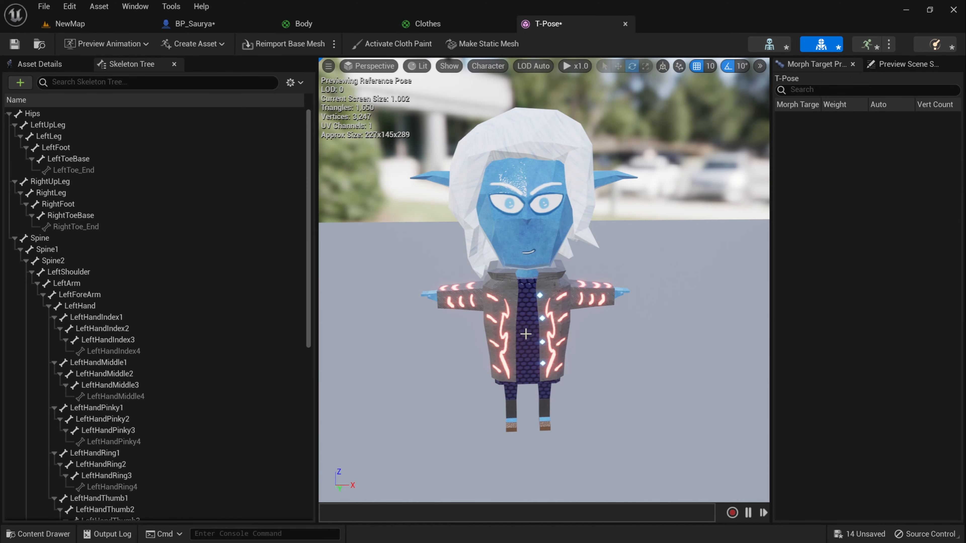
# - Return to the BP_Saurya blueprint, select its Mesh component, and review the animation and material settings
pyautogui.click(210, 30)
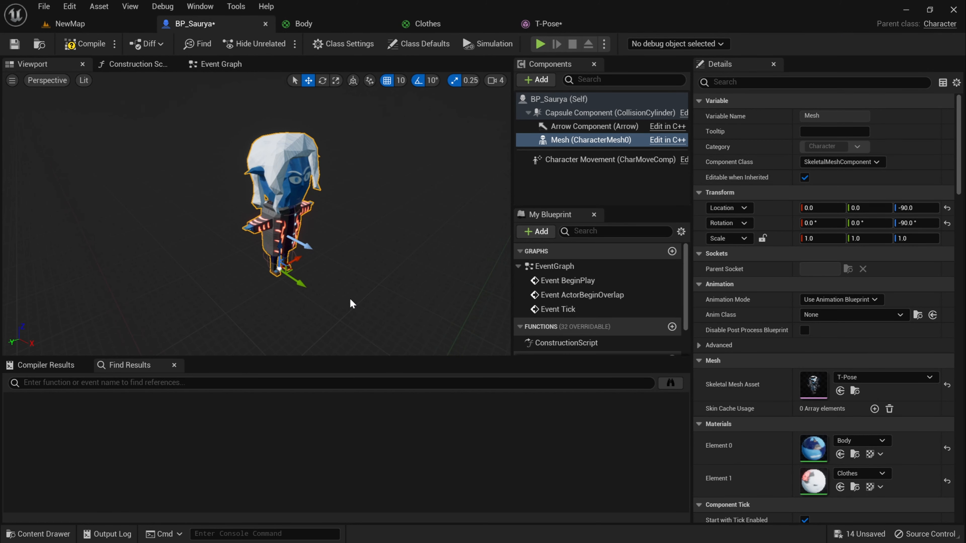
pyautogui.click(148, 105)
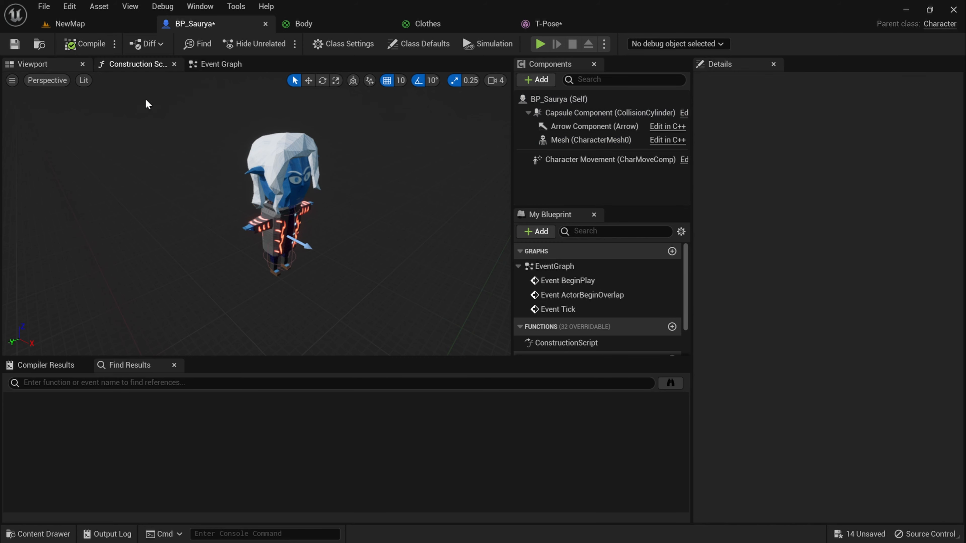
pyautogui.click(585, 141)
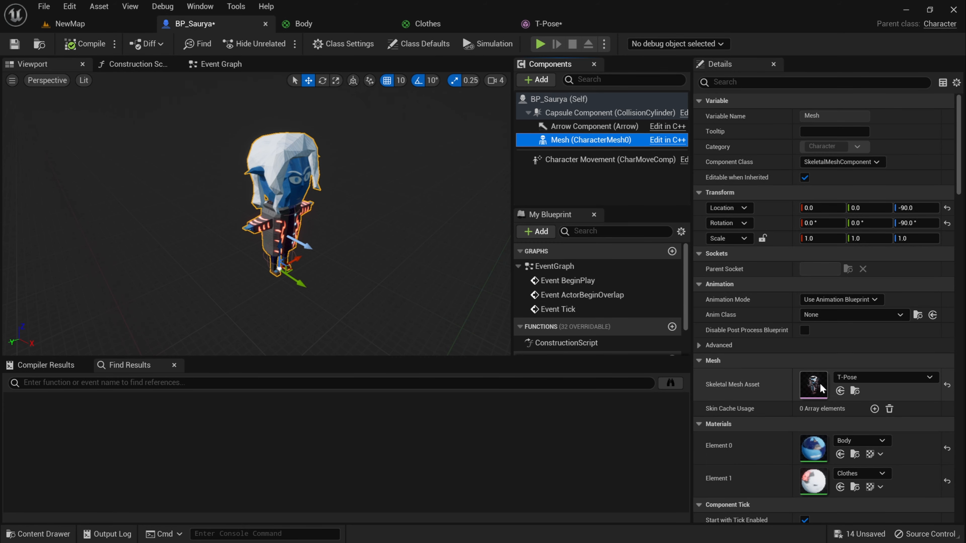
pyautogui.scroll(-2, 820, 388)
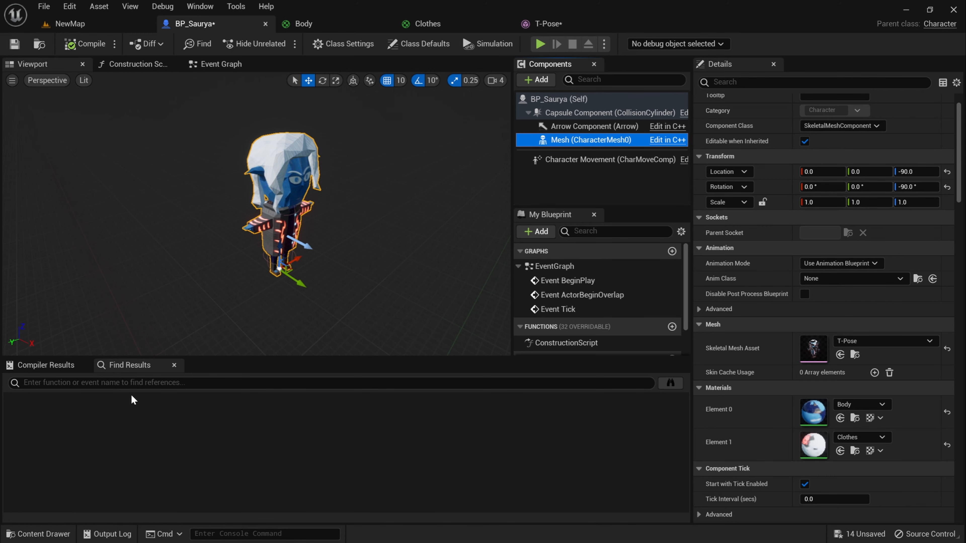
# - In the Custom/Animations/Saurya folder, create an Animation Blueprint for the T-Pose skeleton and name it ABP_Saurya
pyautogui.click(65, 534)
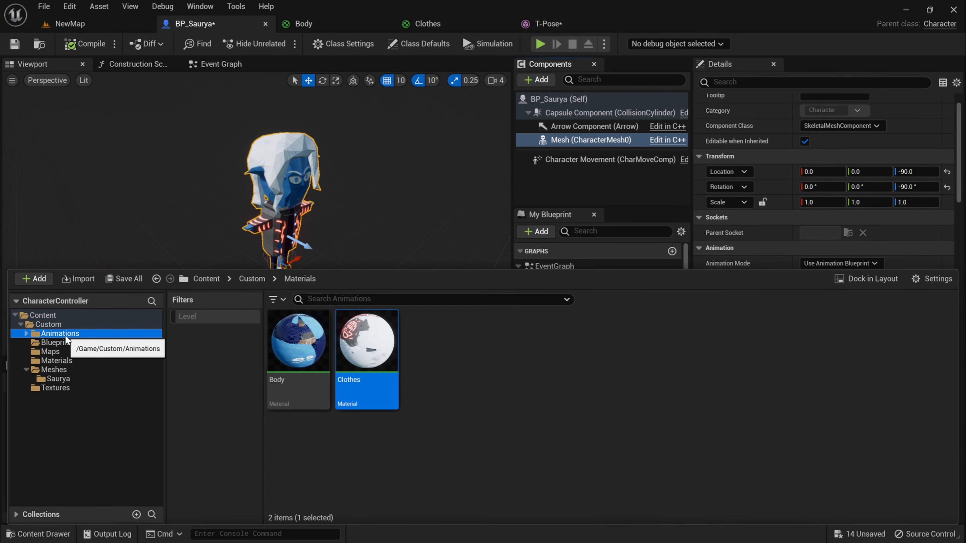
pyautogui.click(59, 333)
pyautogui.click(298, 341)
pyautogui.doubleClick(299, 340)
pyautogui.rightClick(437, 449)
pyautogui.click(563, 365)
pyautogui.click(498, 191)
pyautogui.click(520, 425)
pyautogui.write('A')
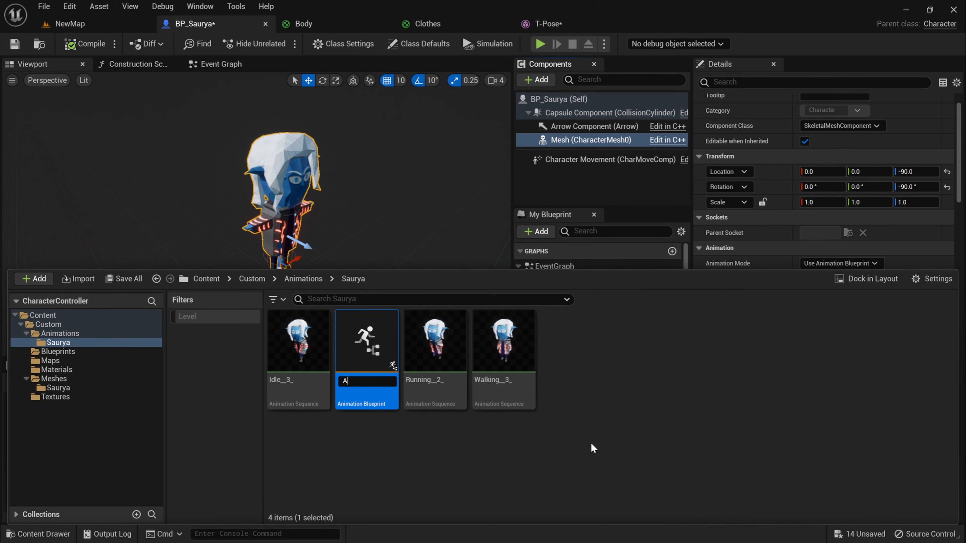
pyautogui.write('BP_Saurya')
pyautogui.press('Return')
# - Create a legacy Blend Space 1D for the T-Pose skeleton in the same folder, name it BS_Saurya, and open it
pyautogui.rightClick(617, 402)
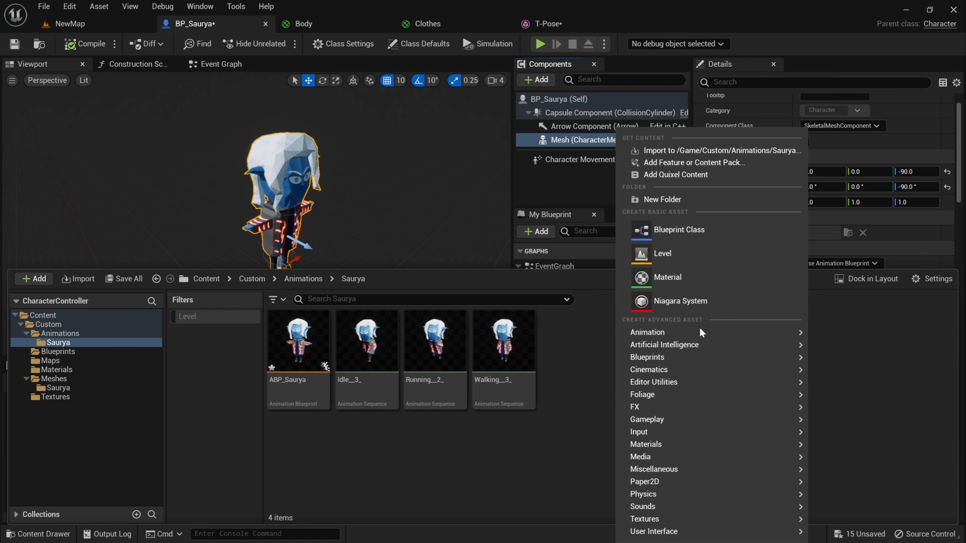
pyautogui.moveTo(701, 333)
pyautogui.moveTo(890, 524)
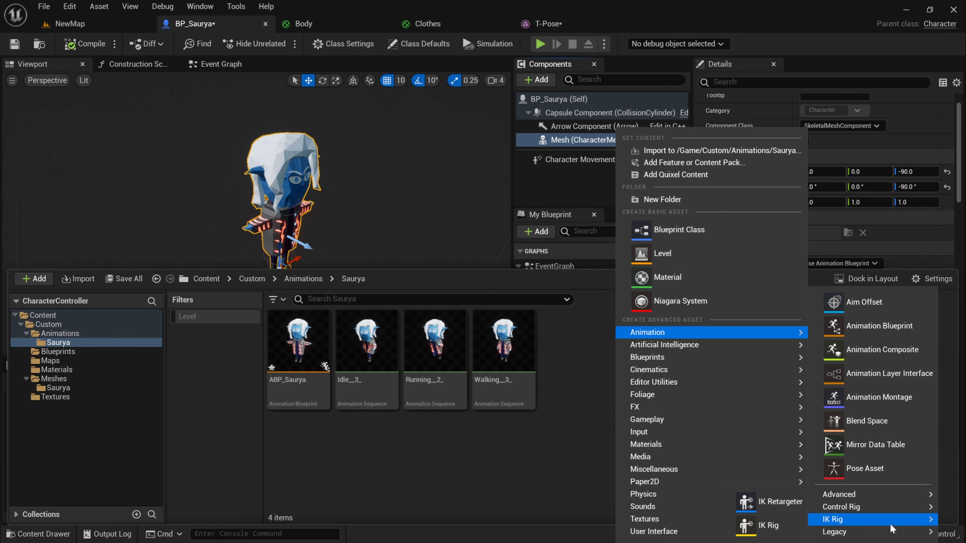
pyautogui.moveTo(856, 532)
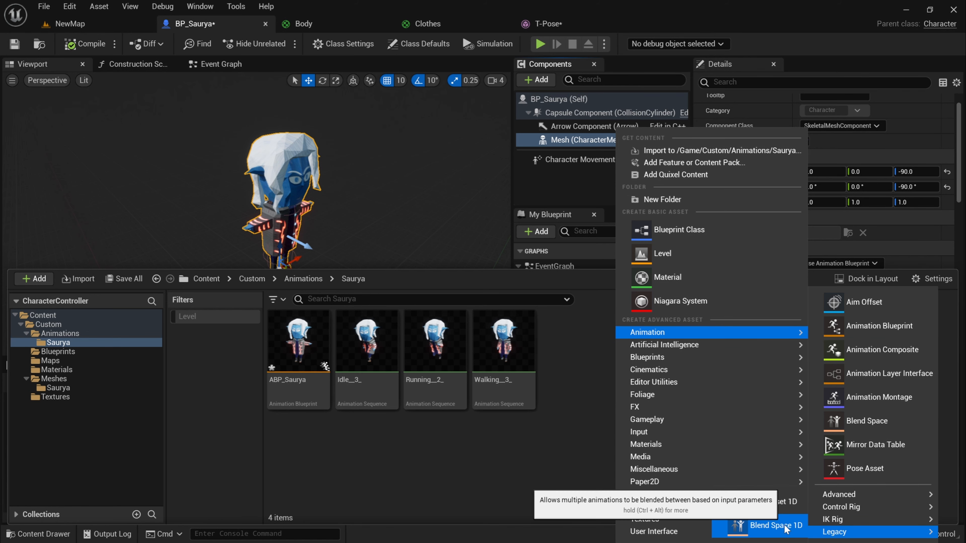
pyautogui.click(776, 525)
pyautogui.click(400, 147)
pyautogui.write('BS_Saurya')
pyautogui.press('Return')
pyautogui.doubleClick(367, 342)
pyautogui.click(113, 192)
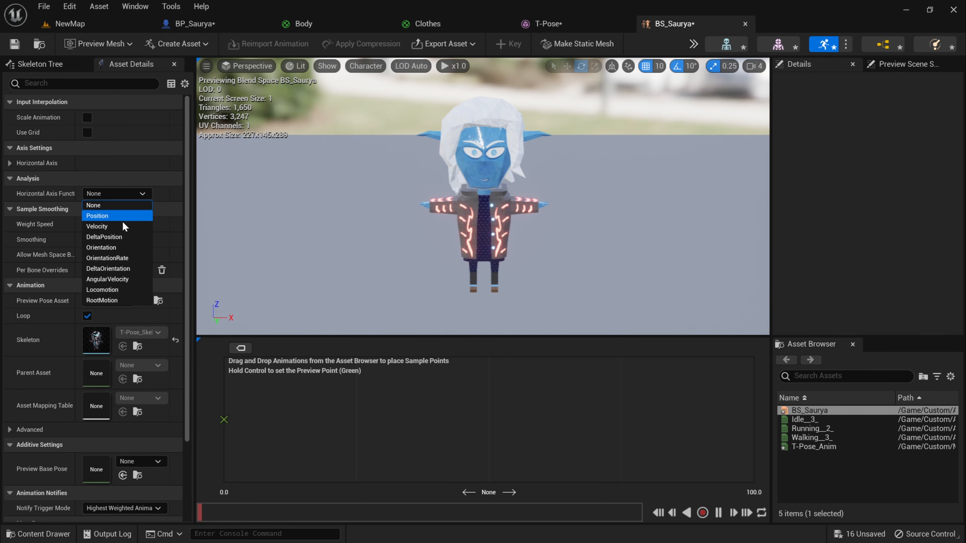
pyautogui.click(171, 194)
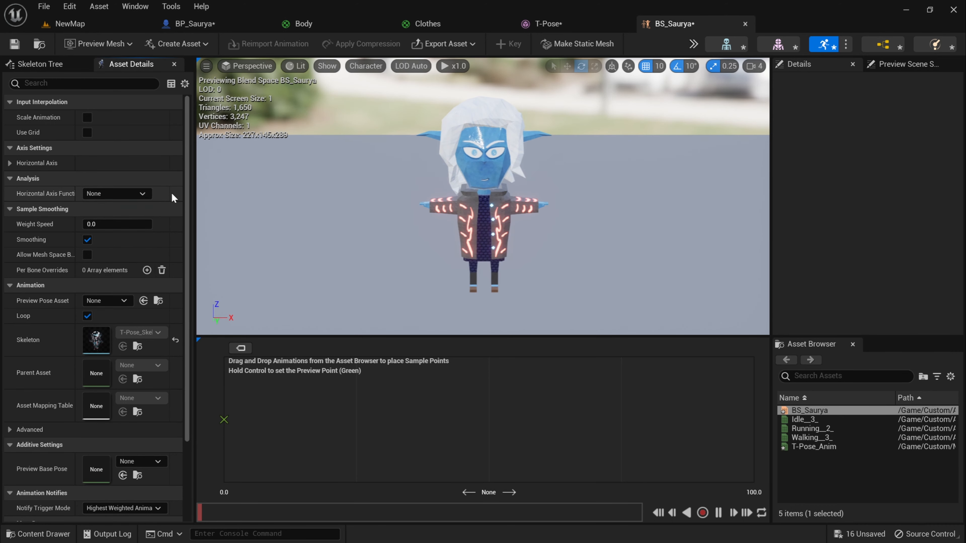
pyautogui.click(139, 192)
pyautogui.click(190, 193)
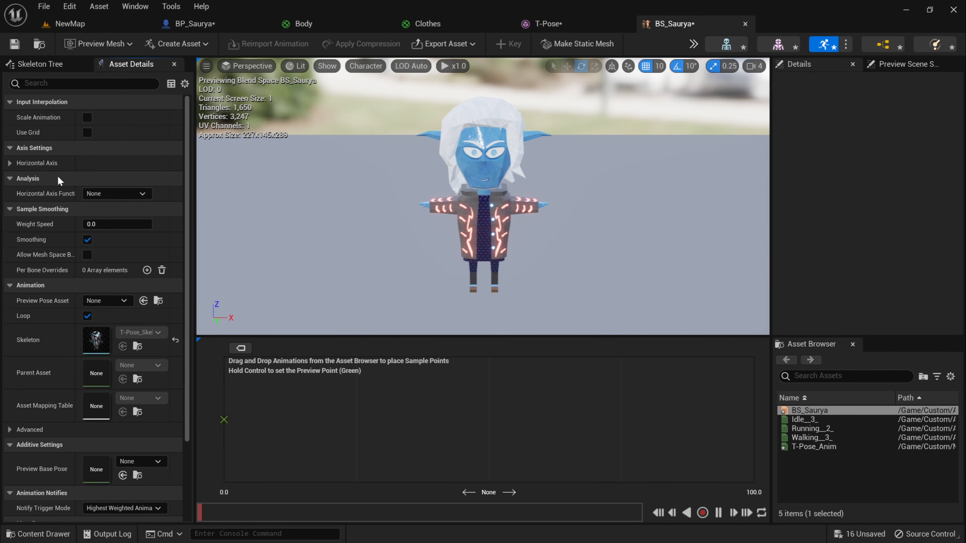